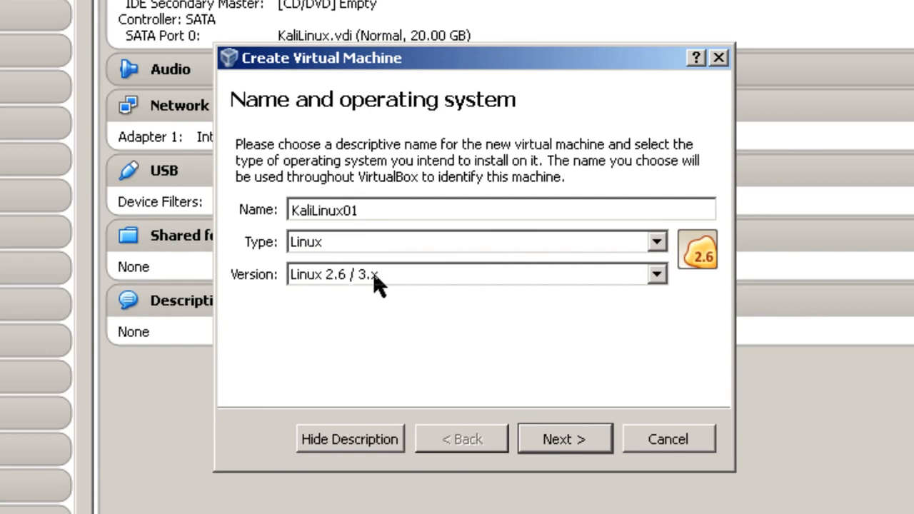
# Choose Linux 2.6 / 3.x (64 bit) as KaliLinux01's operating system version.
pyautogui.click(656, 274)
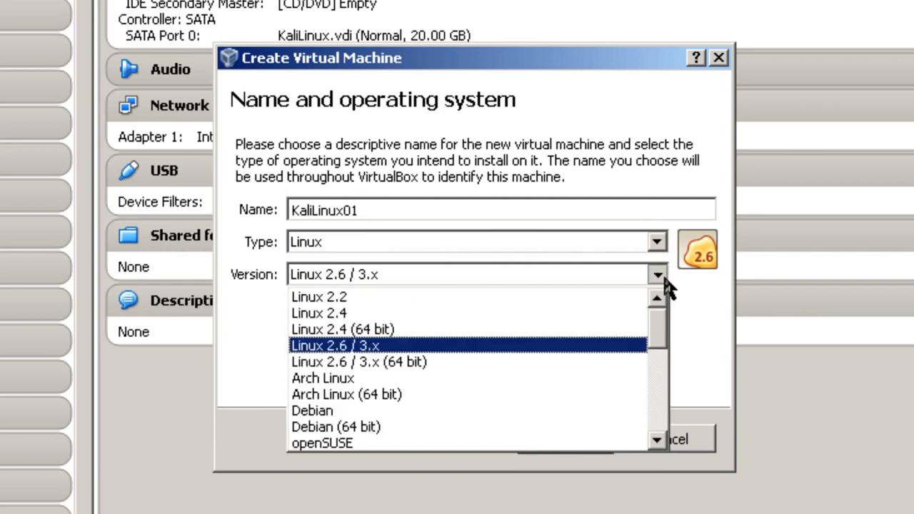
pyautogui.click(406, 362)
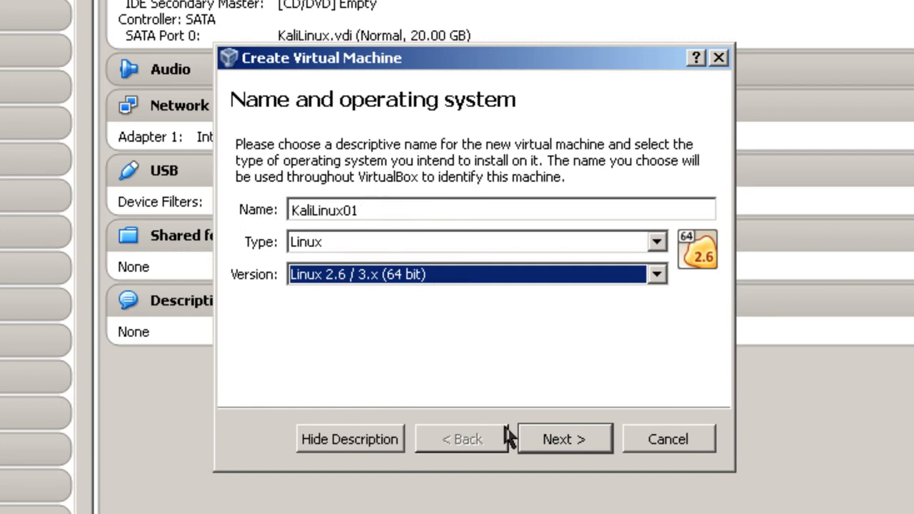
pyautogui.click(559, 438)
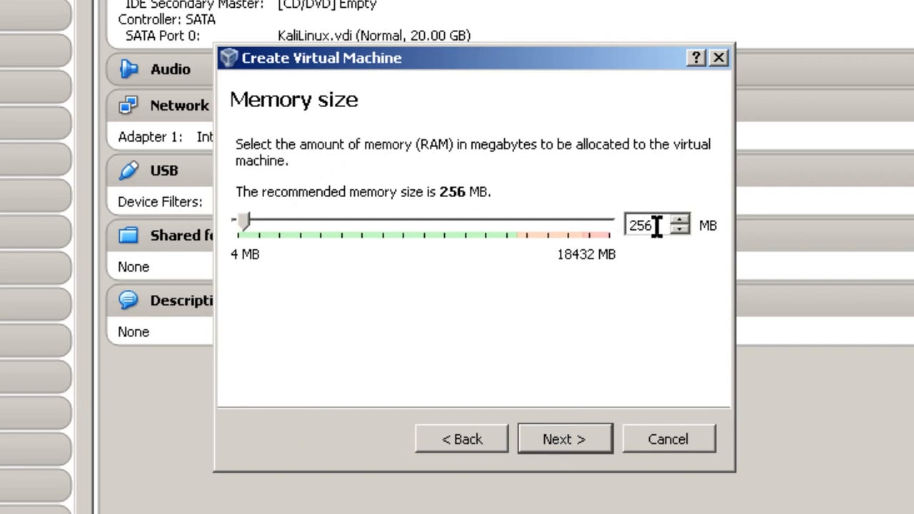
# Replace the 256 MB memory size with 512 MB.
pyautogui.moveTo(656, 227); pyautogui.dragTo(576, 228)
pyautogui.write('512')
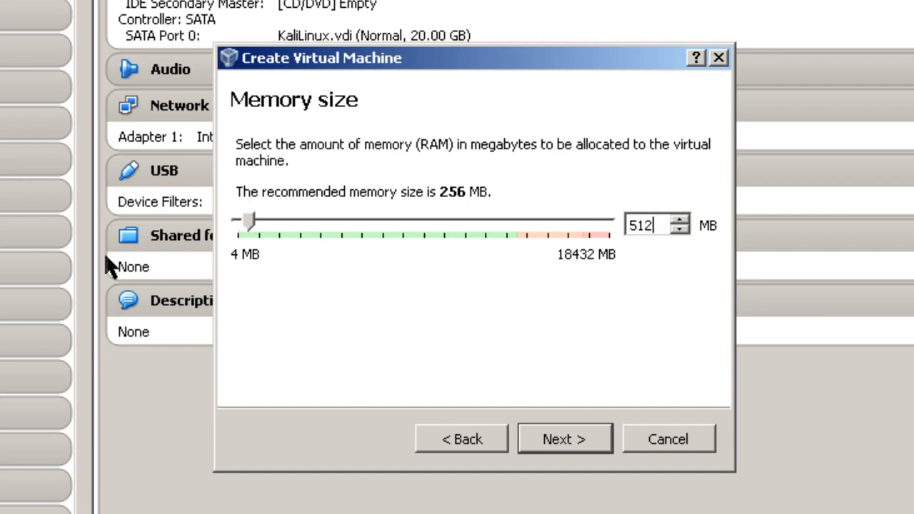
pyautogui.click(578, 444)
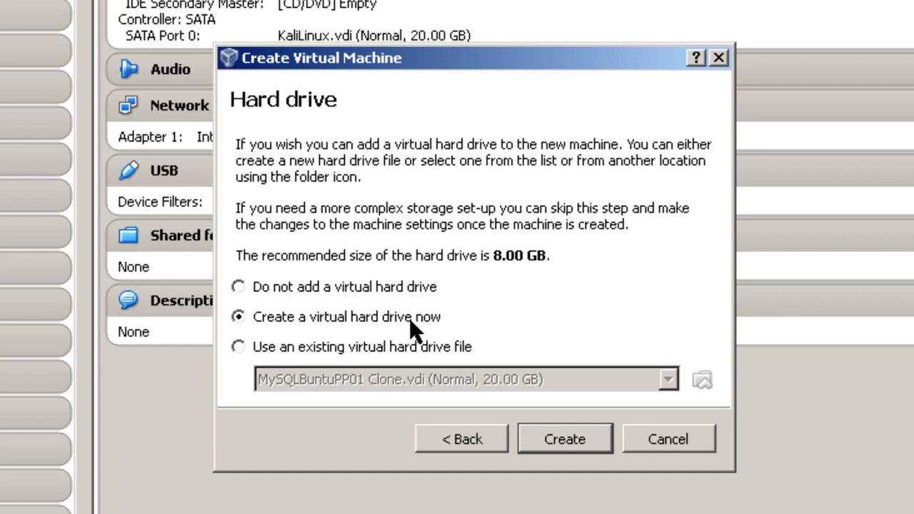
# Create a dynamically allocated 20 GB VDI hard disk for KaliLinux01.
pyautogui.click(564, 438)
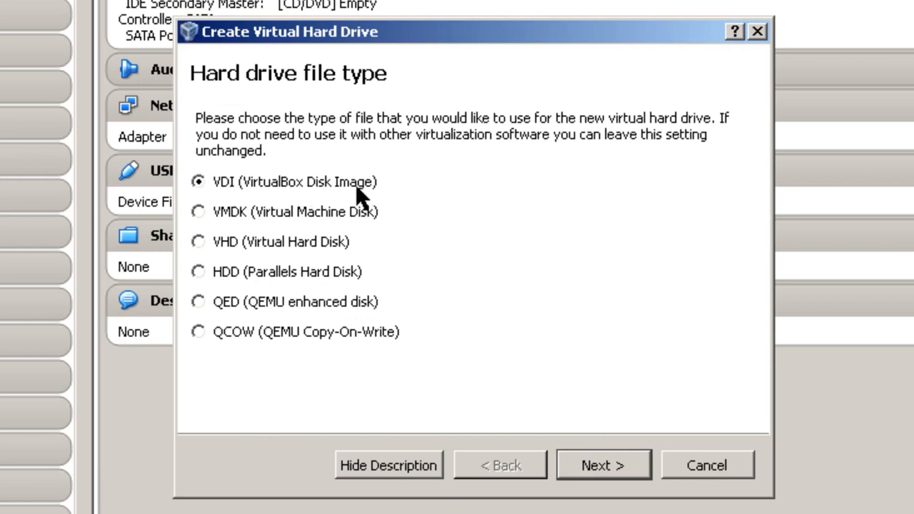
pyautogui.click(624, 470)
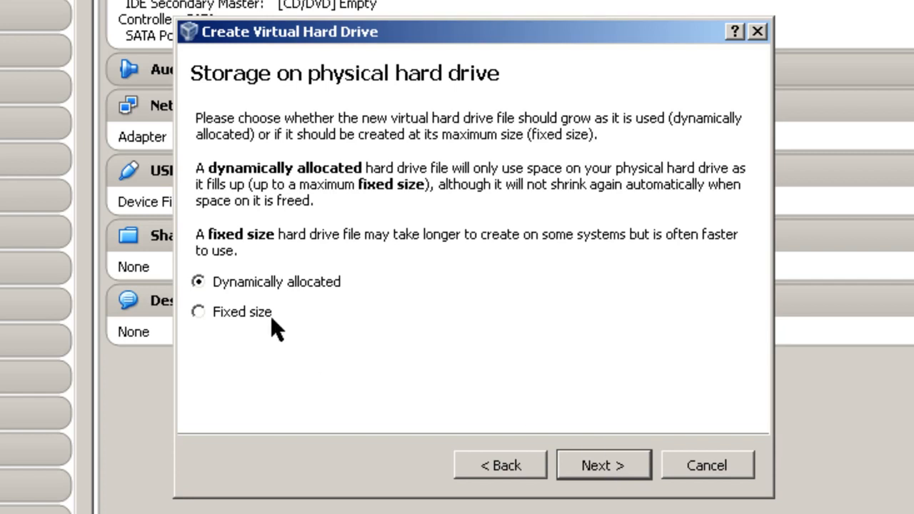
pyautogui.click(589, 471)
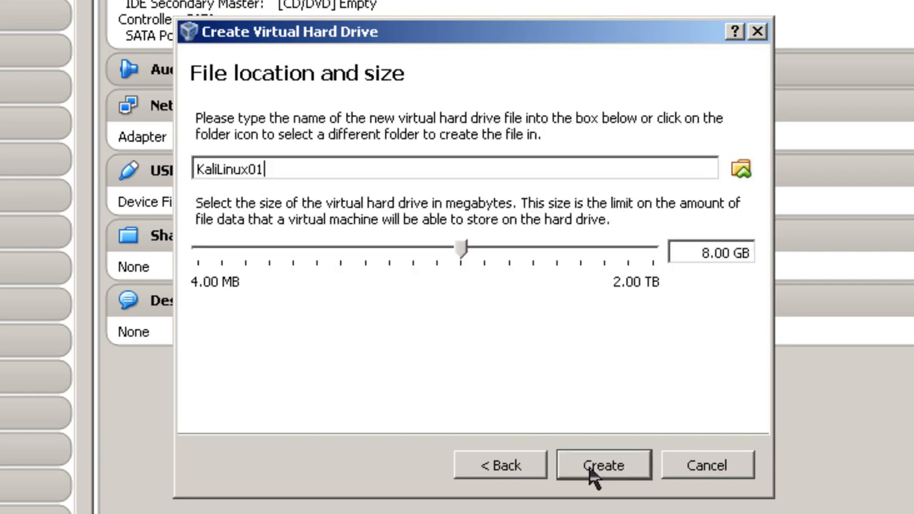
pyautogui.click(709, 253)
pyautogui.press('BackSpace')
pyautogui.write('20')
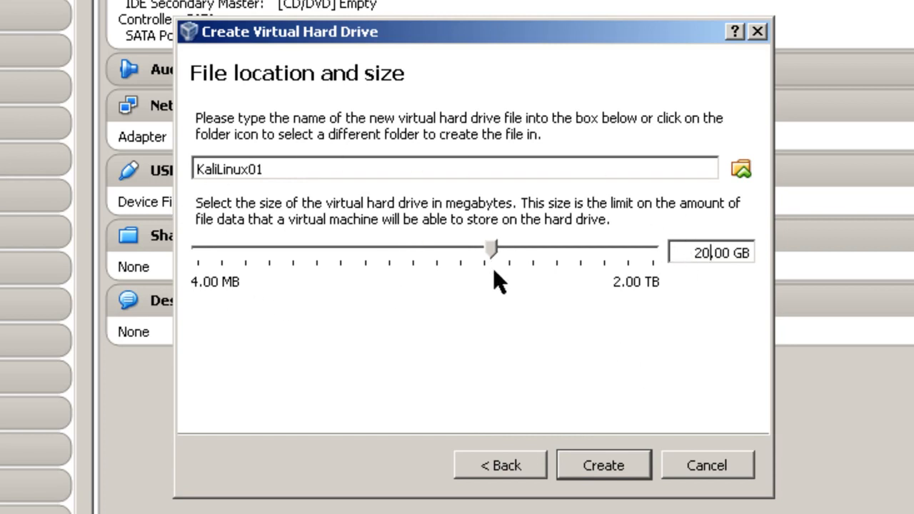
pyautogui.click(611, 468)
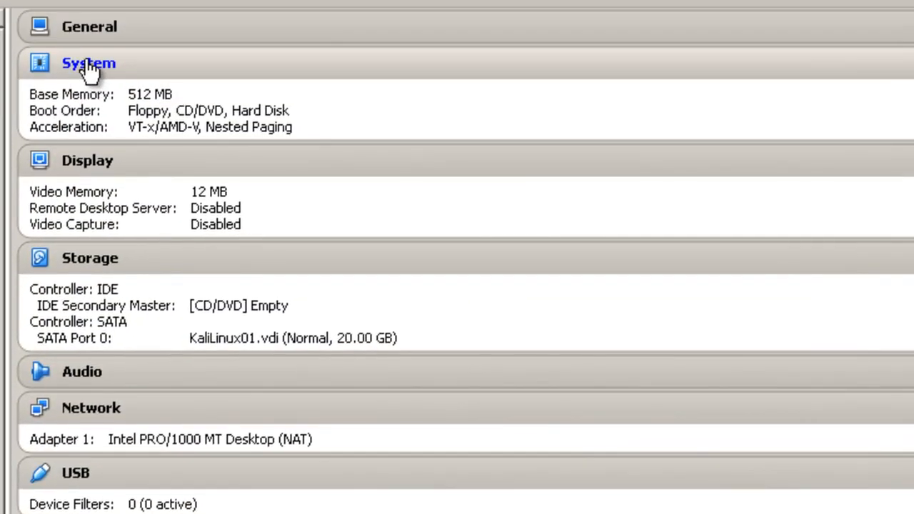
# Tick Enable PAE/NX in KaliLinux01's System processor settings.
pyautogui.click(88, 68)
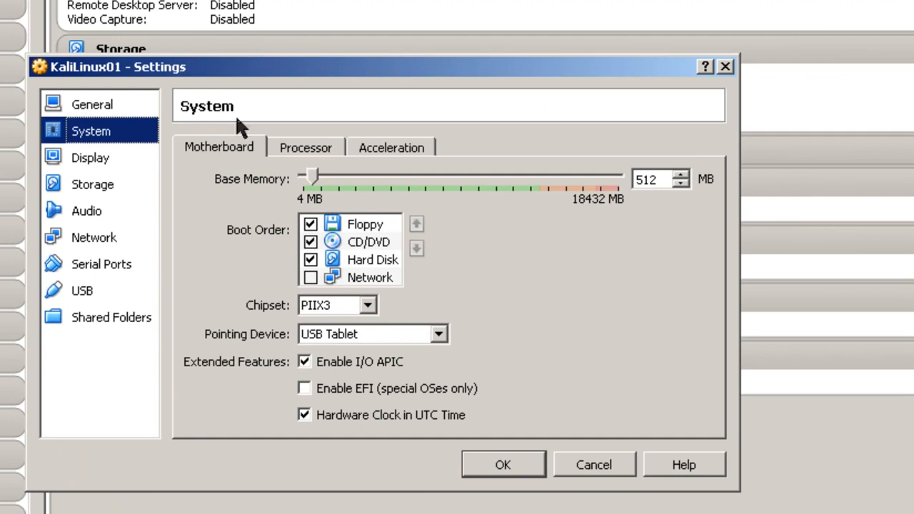
pyautogui.click(308, 147)
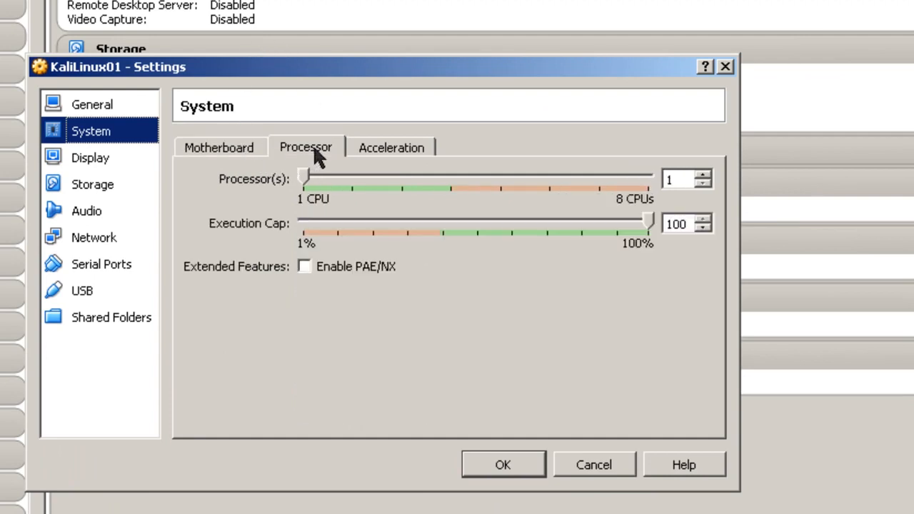
pyautogui.click(313, 269)
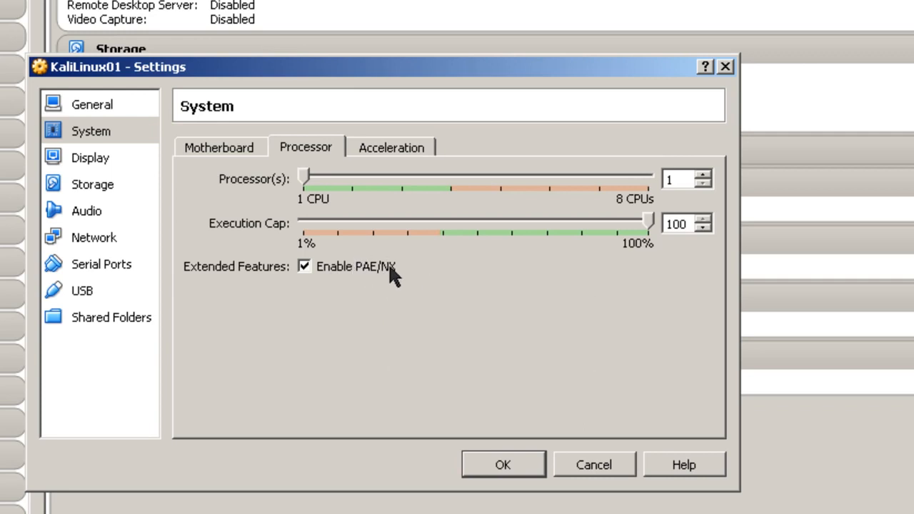
pyautogui.moveTo(369, 275)
# Save the PAE/NX change and load kali-linux-1.0.6-amd64.iso into the empty CD/DVD drive.
pyautogui.click(507, 465)
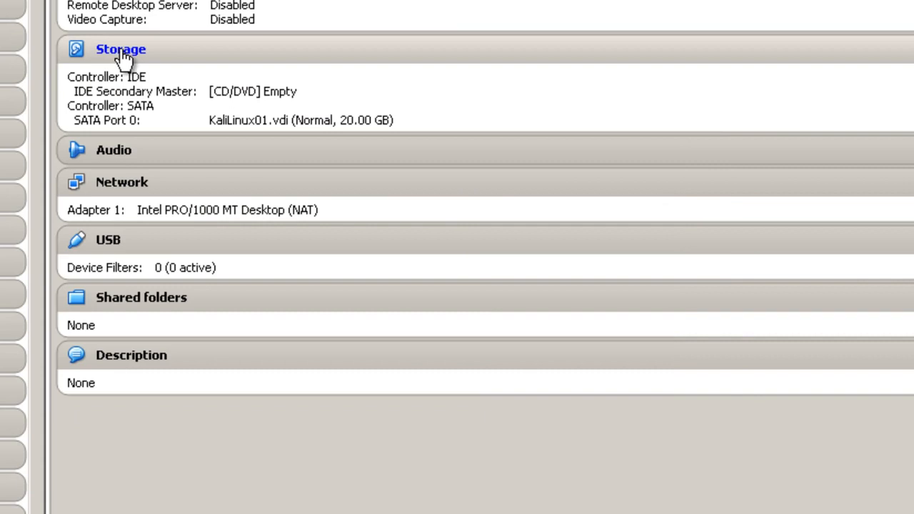
pyautogui.click(121, 52)
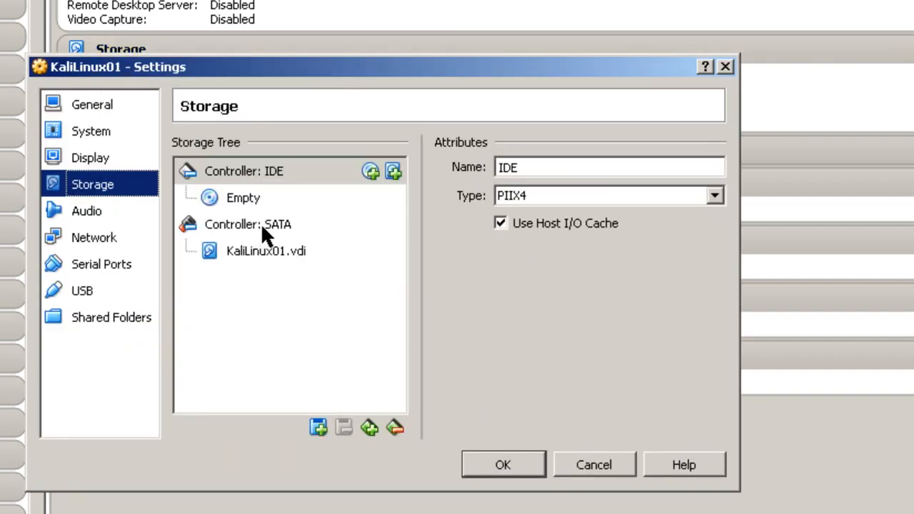
pyautogui.click(242, 199)
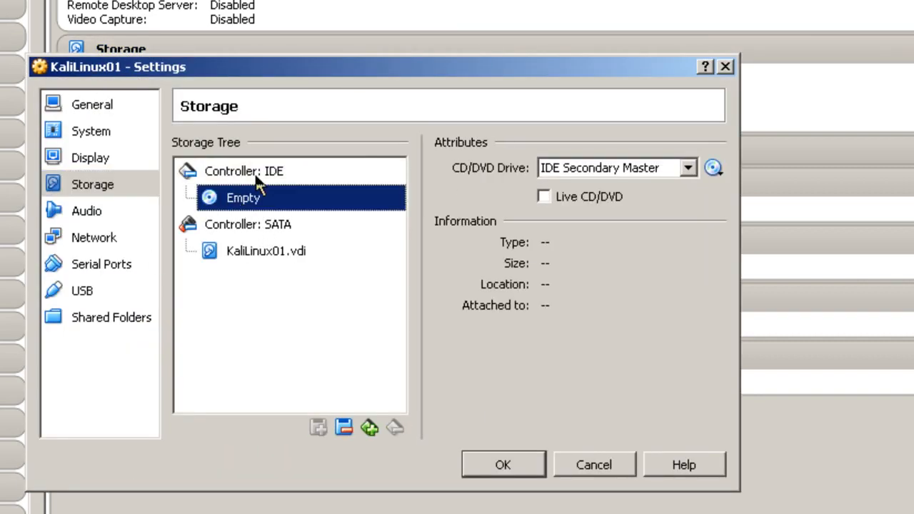
pyautogui.click(713, 169)
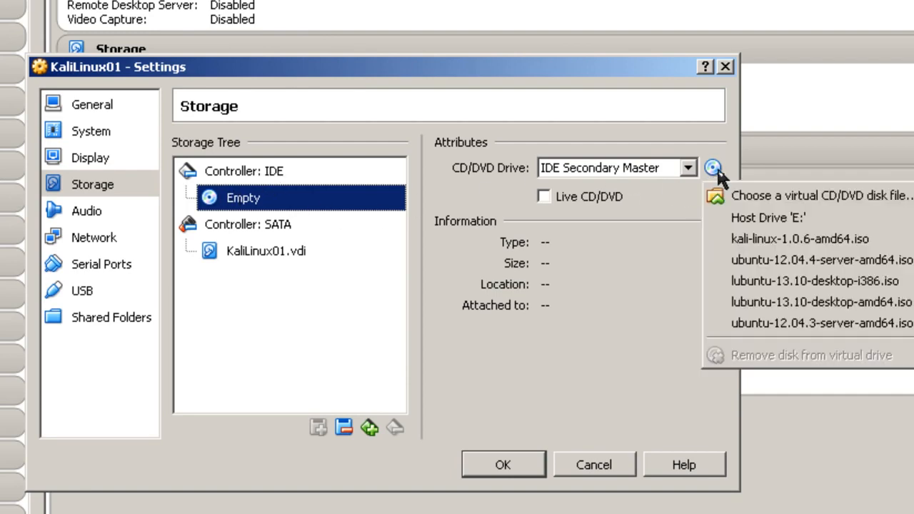
pyautogui.click(751, 194)
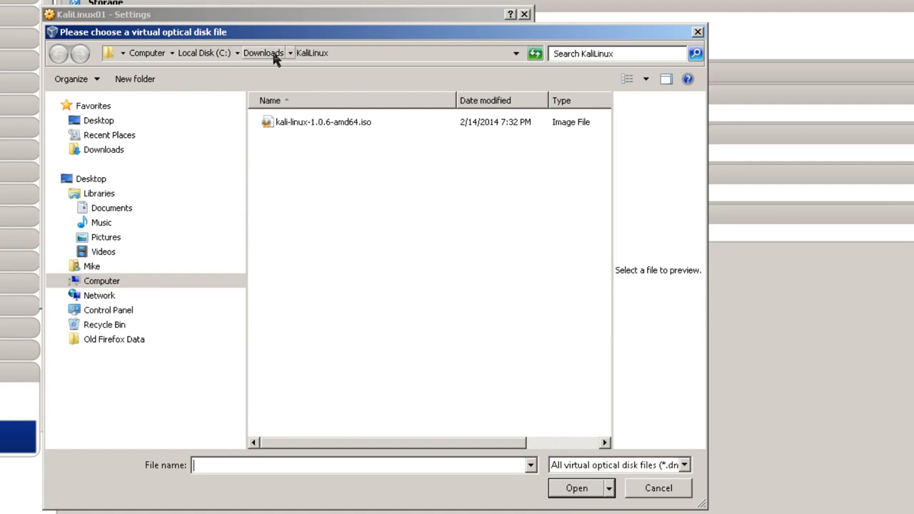
pyautogui.click(296, 123)
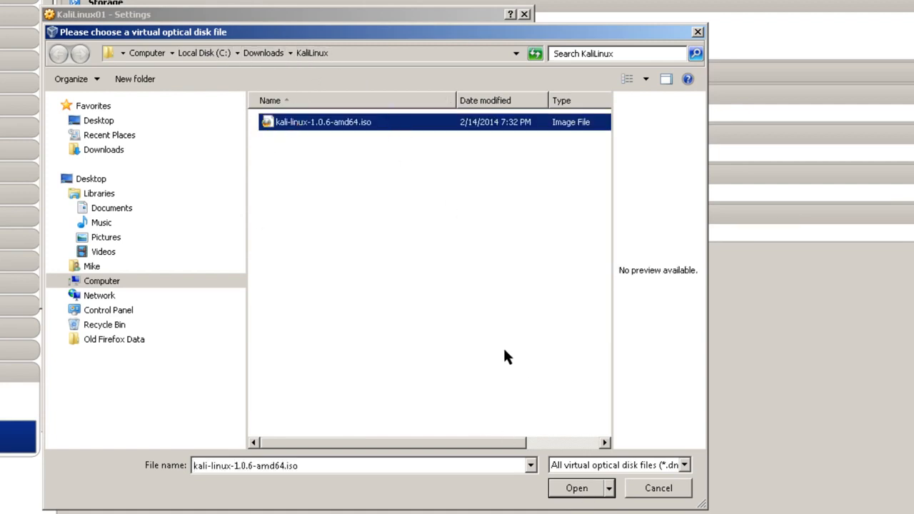
pyautogui.click(592, 496)
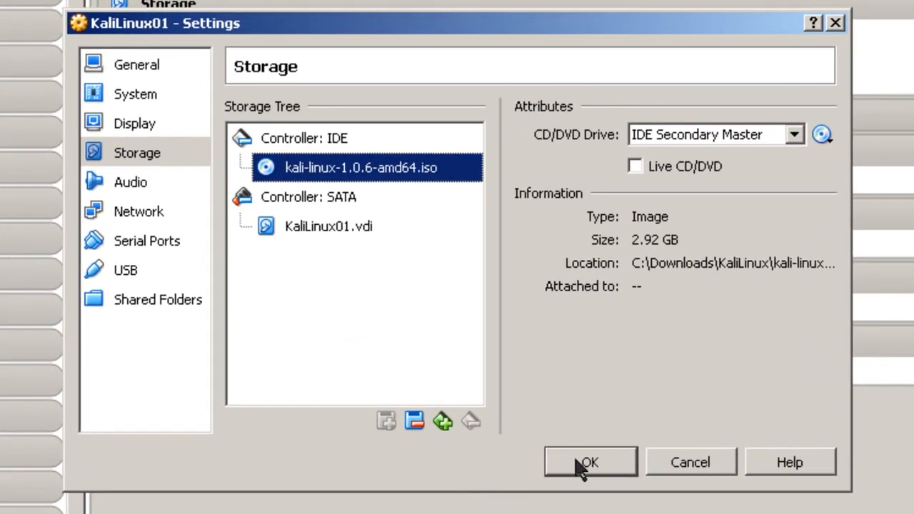
pyautogui.click(528, 416)
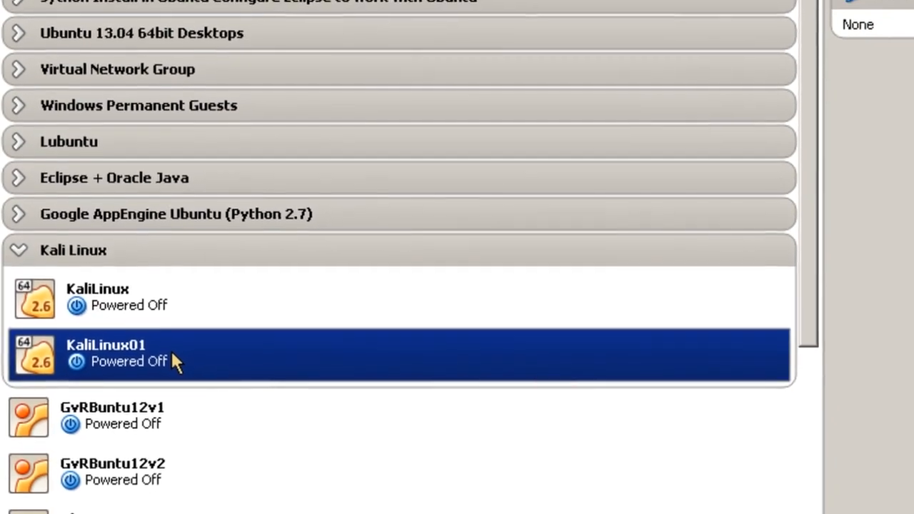
# Start KaliLinux01 and boot the text-mode Install option from the Kali boot menu.
pyautogui.rightClick(192, 333)
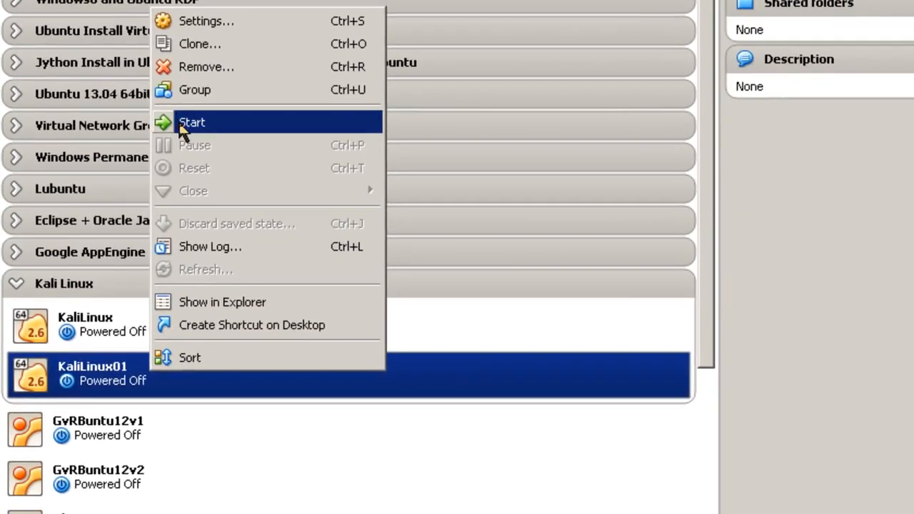
pyautogui.click(197, 90)
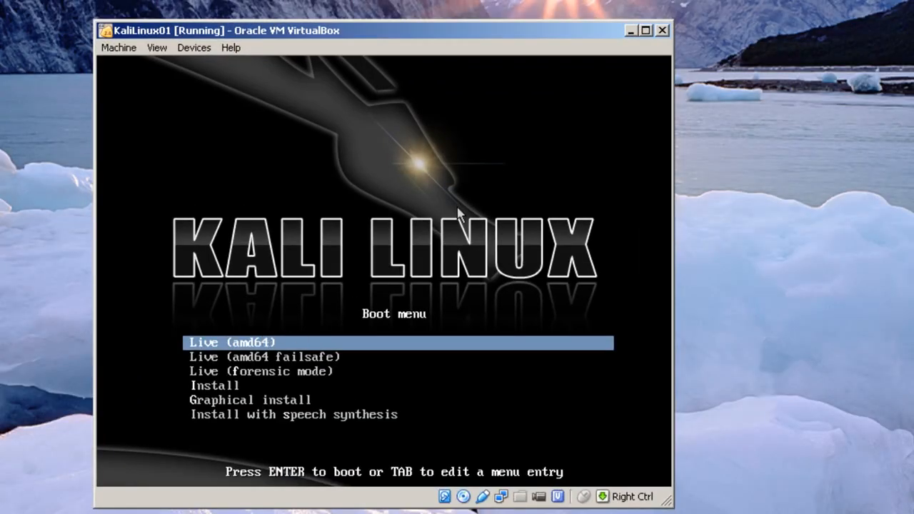
pyautogui.press('Down')
pyautogui.press('Down')
pyautogui.press('Down')
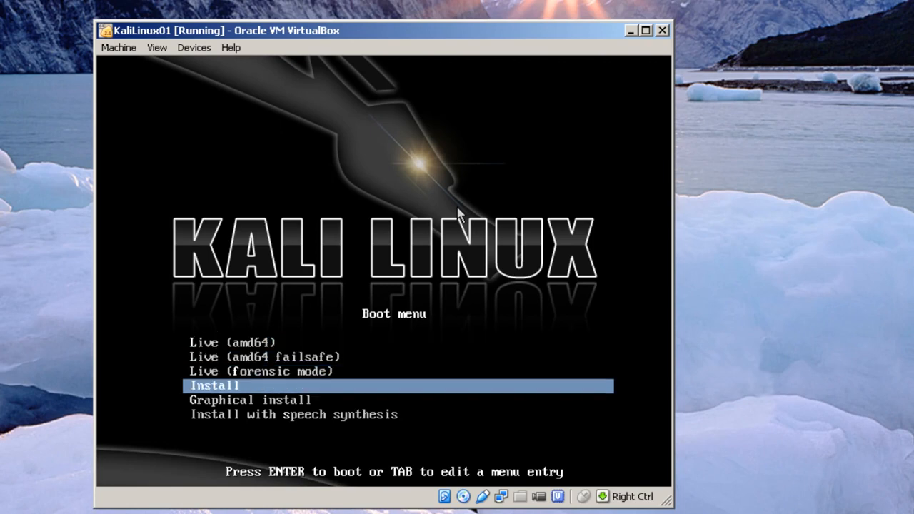
pyautogui.press('Down')
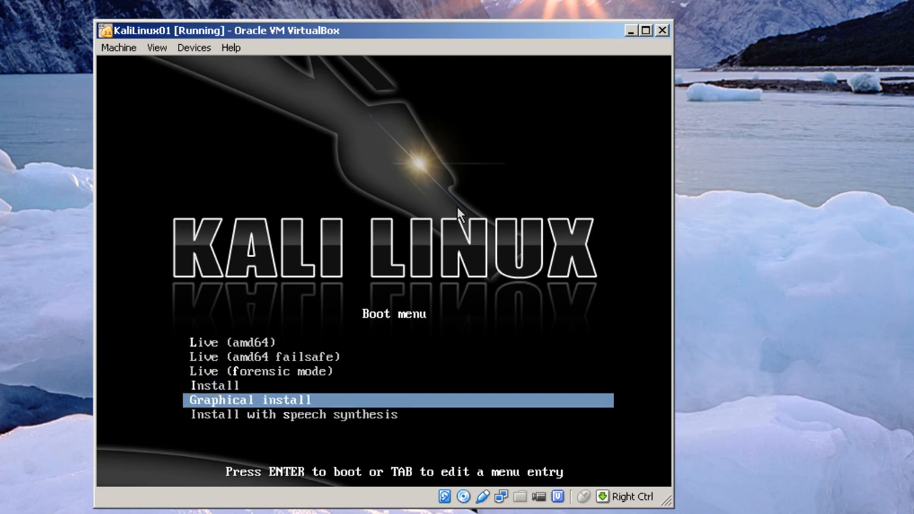
pyautogui.press('Down')
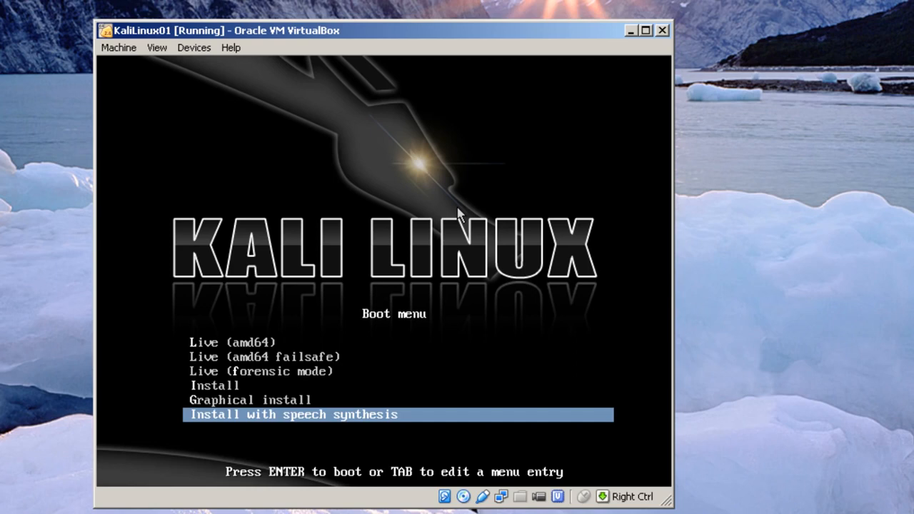
pyautogui.press('Up')
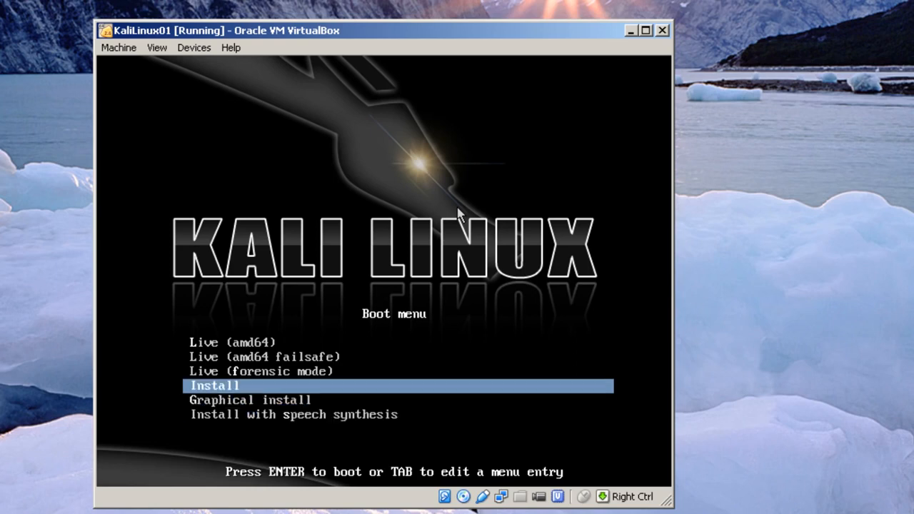
pyautogui.press('Return')
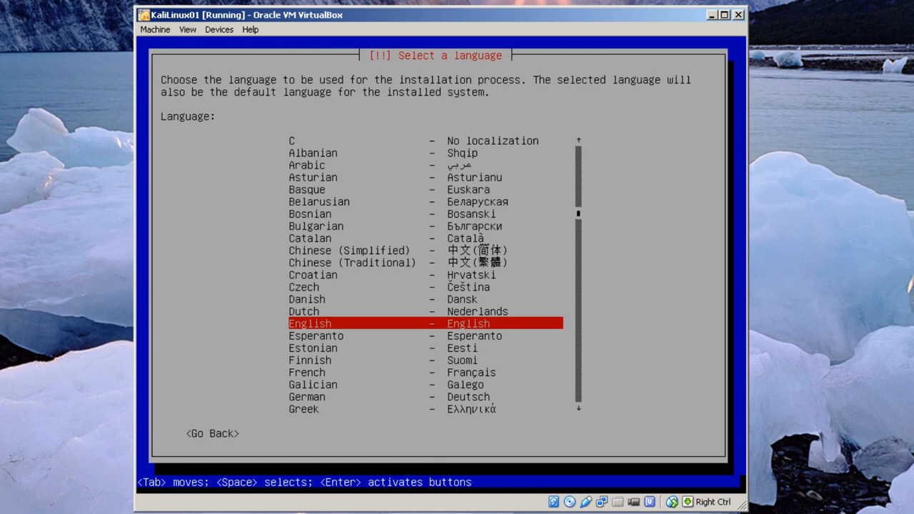
# Accept English, United States and the American English keymap in the installer.
pyautogui.press('Return')
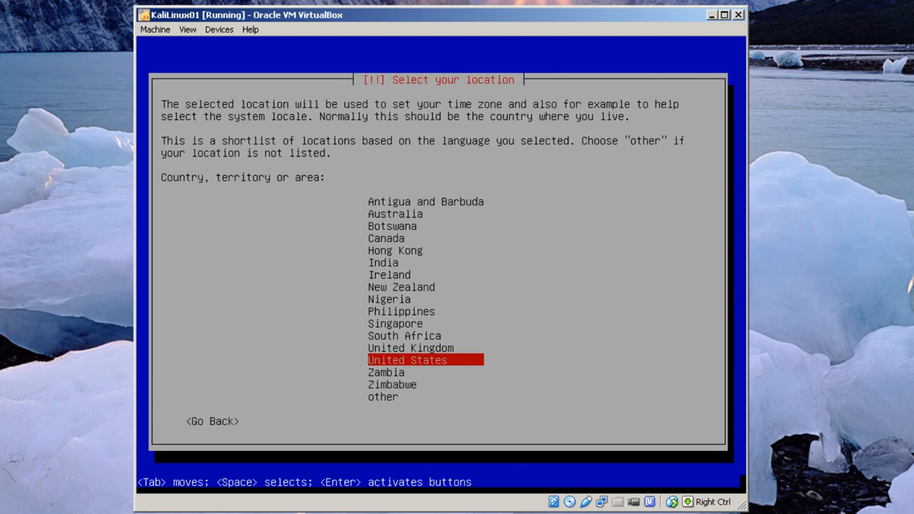
pyautogui.press('Return')
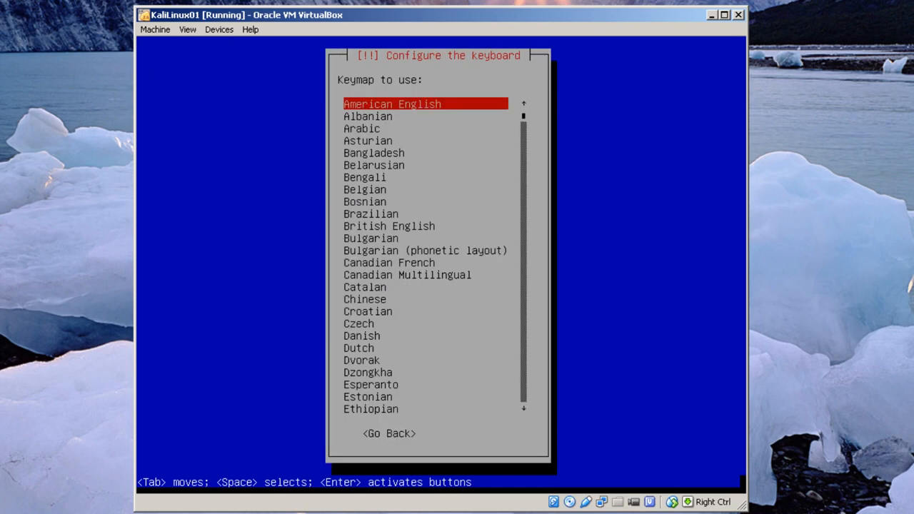
pyautogui.press('Return')
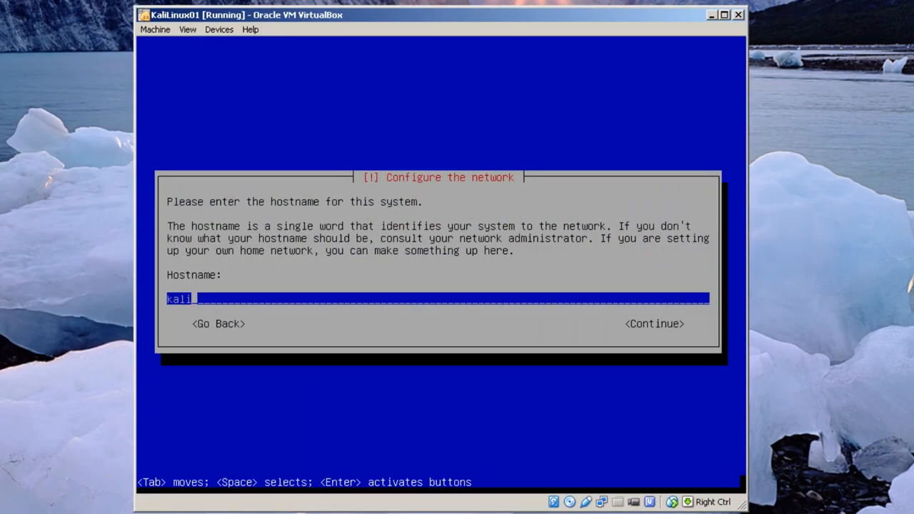
# Set the hostname to kalilinux01 and the domain name to private.edu.
pyautogui.write('linux01')
pyautogui.press('Return')
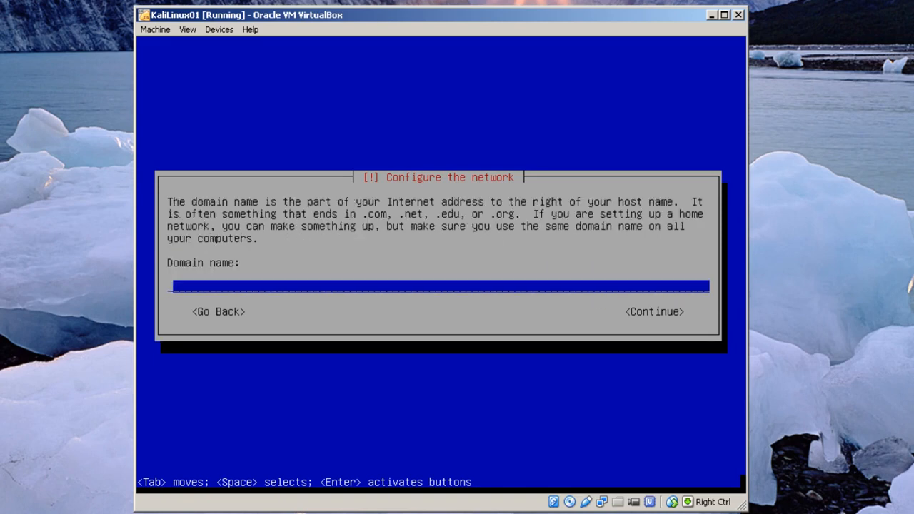
pyautogui.write('kalilinux')
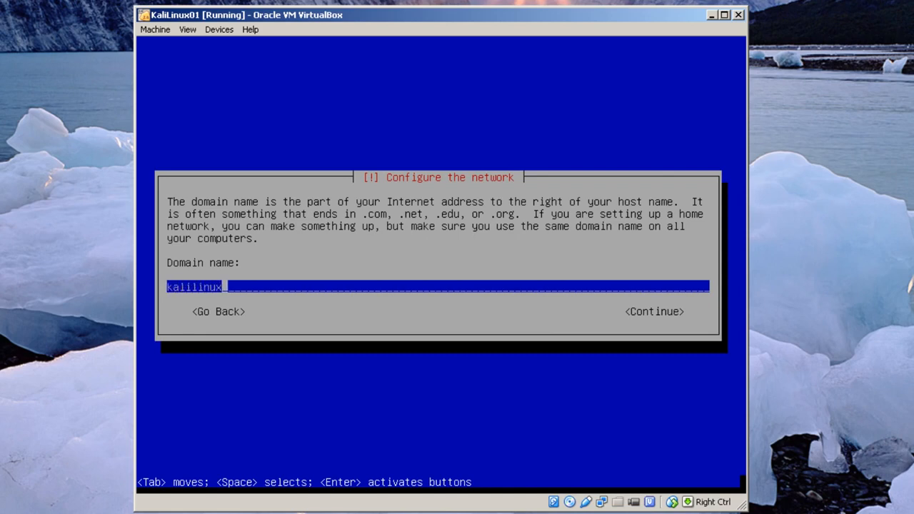
pyautogui.write('01.private.')
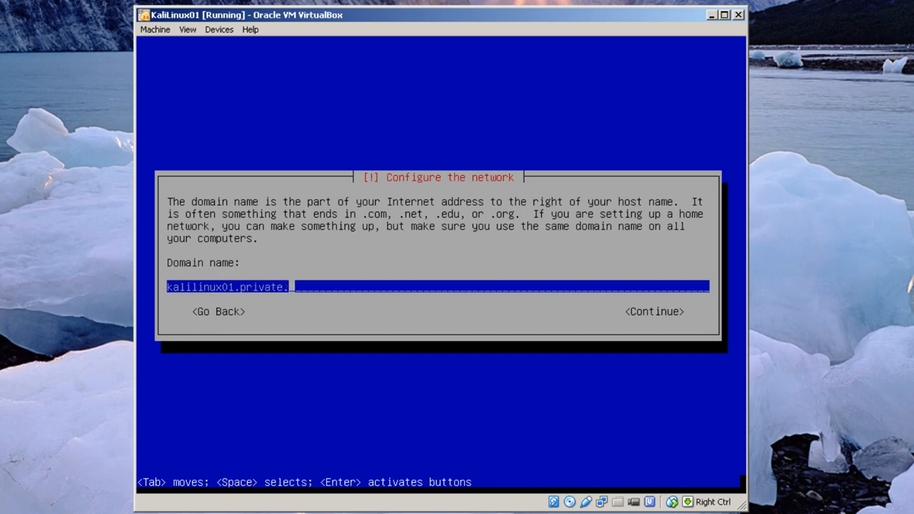
pyautogui.write('edu')
pyautogui.press('Left')
pyautogui.press('Left')
pyautogui.press('Left')
pyautogui.press('Left')
pyautogui.press('Left')
pyautogui.press('Left')
pyautogui.press('Left')
pyautogui.press('Left')
pyautogui.press('Left')
pyautogui.press('Left')
pyautogui.press('Left')
pyautogui.press('BackSpace')
pyautogui.press('BackSpace')
pyautogui.press('BackSpace')
pyautogui.press('BackSpace')
pyautogui.press('BackSpace')
pyautogui.press('BackSpace')
pyautogui.press('BackSpace')
pyautogui.press('BackSpace')
pyautogui.press('BackSpace')
pyautogui.press('BackSpace')
pyautogui.press('BackSpace')
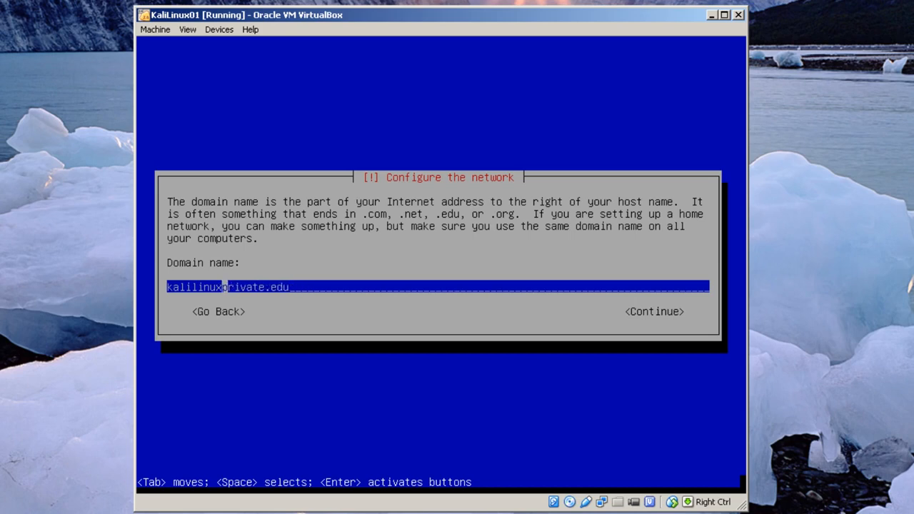
pyautogui.press('BackSpace')
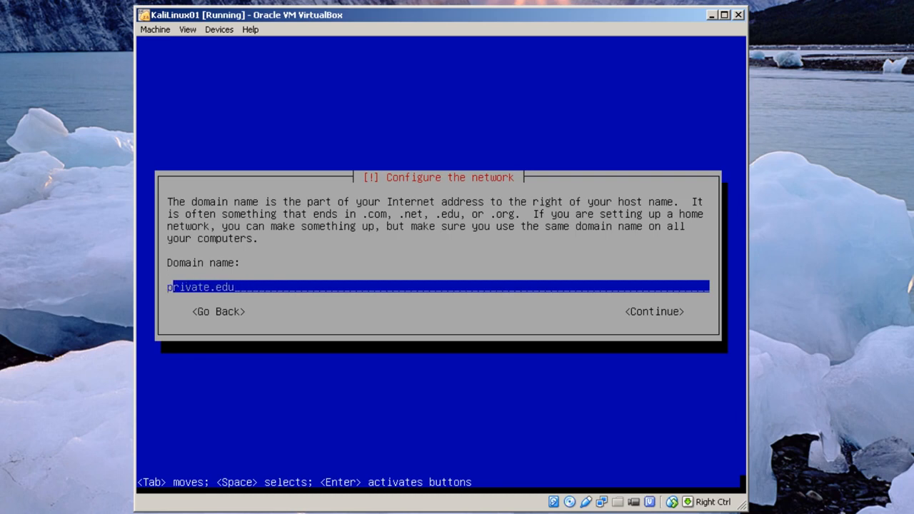
pyautogui.press('Tab')
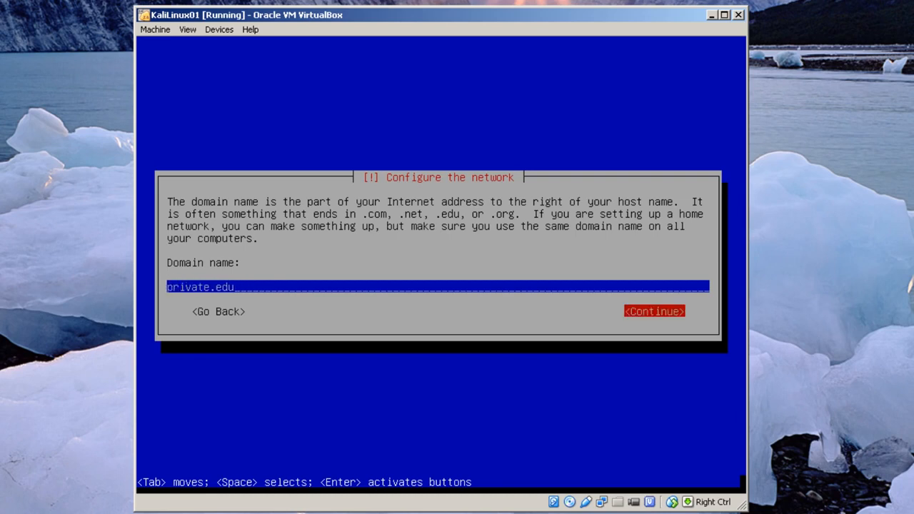
pyautogui.press('Return')
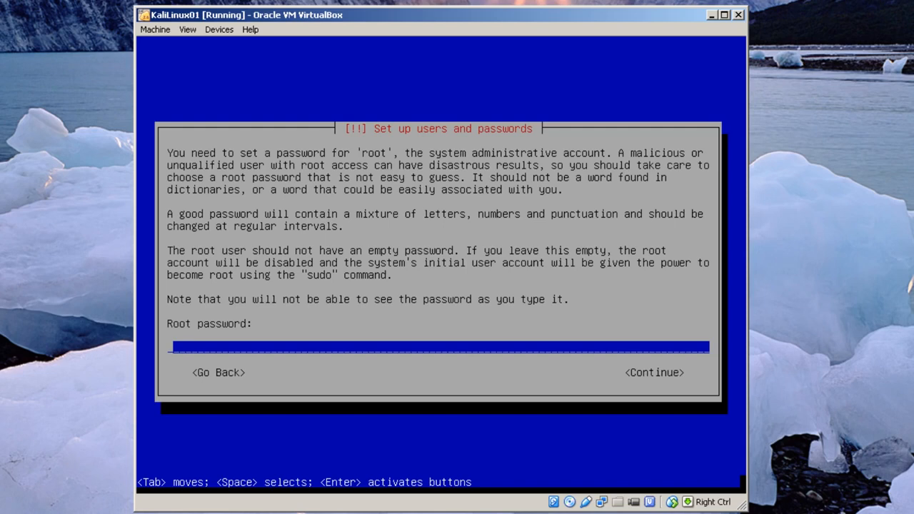
# Enter and confirm the root password, then accept Eastern as the time zone.
pyautogui.write('********')
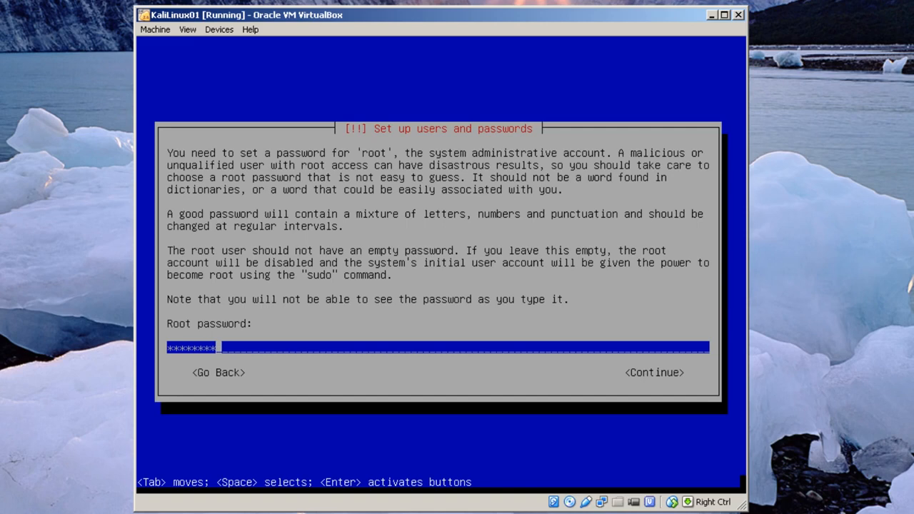
pyautogui.press('Return')
pyautogui.write('********')
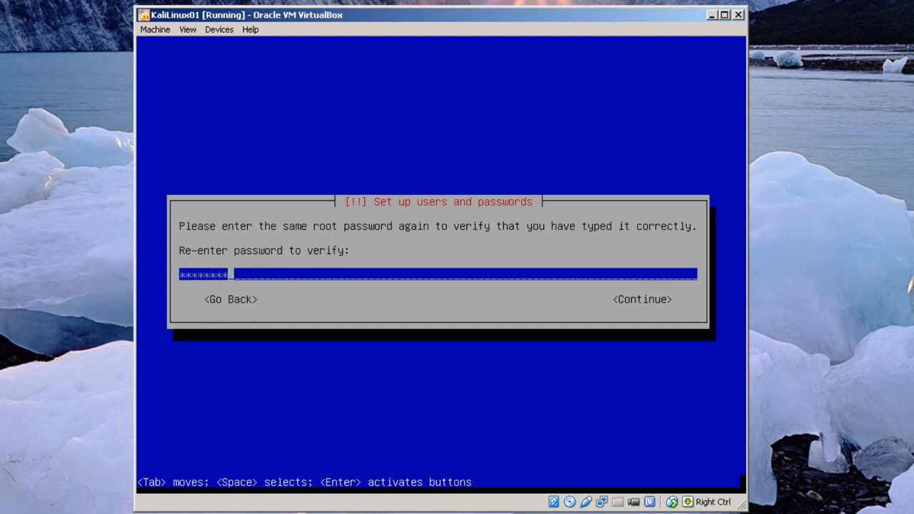
pyautogui.press('Return')
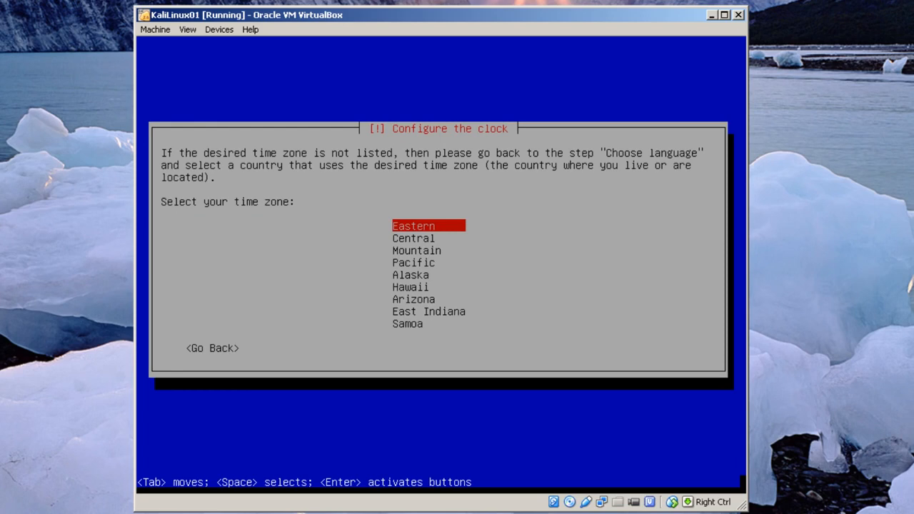
pyautogui.press('Return')
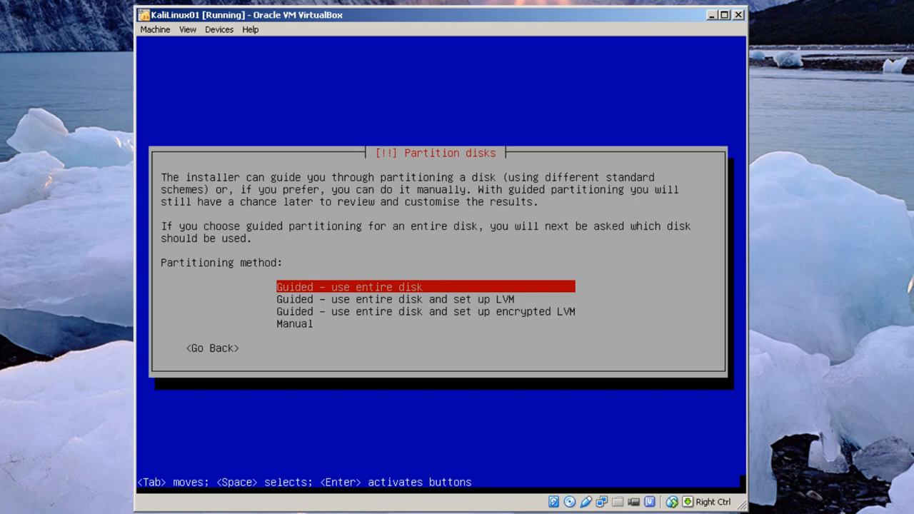
# Guided-partition the entire disk with all files in one partition and write the changes.
pyautogui.press('Return')
pyautogui.press('Return')
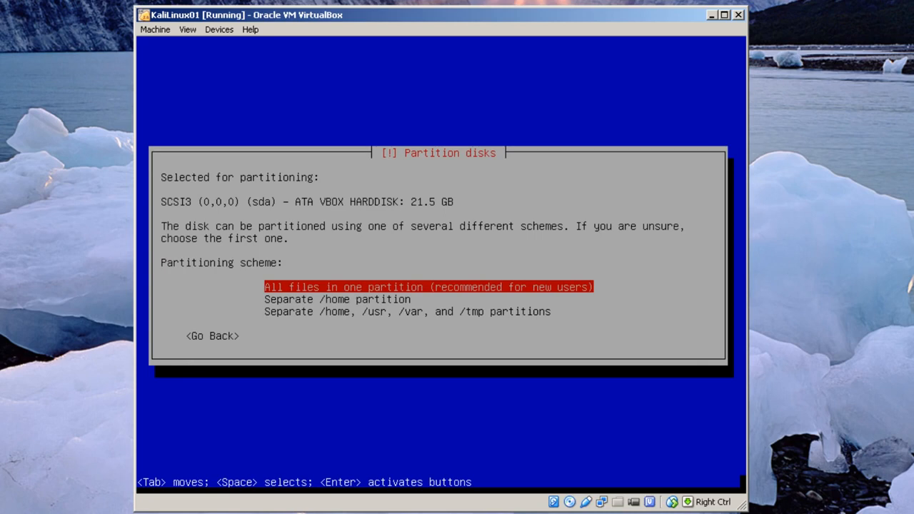
pyautogui.press('Return')
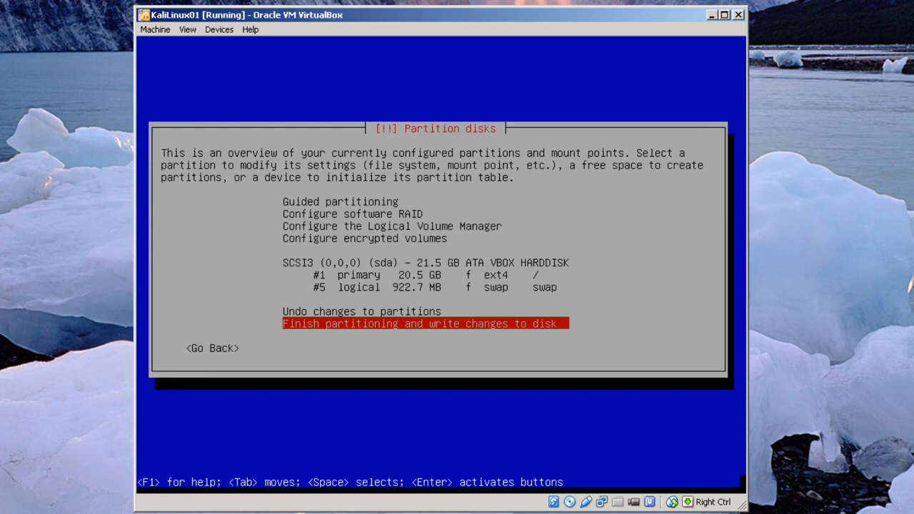
pyautogui.press('Return')
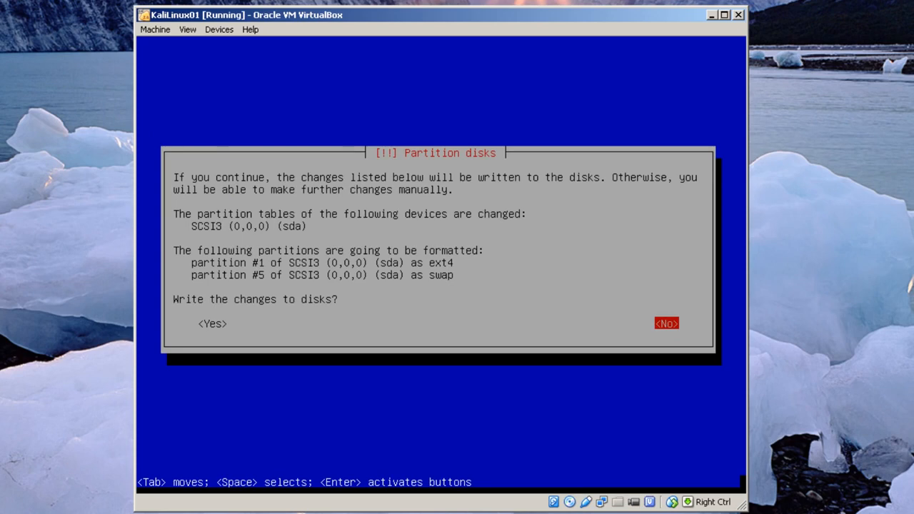
pyautogui.press('Tab')
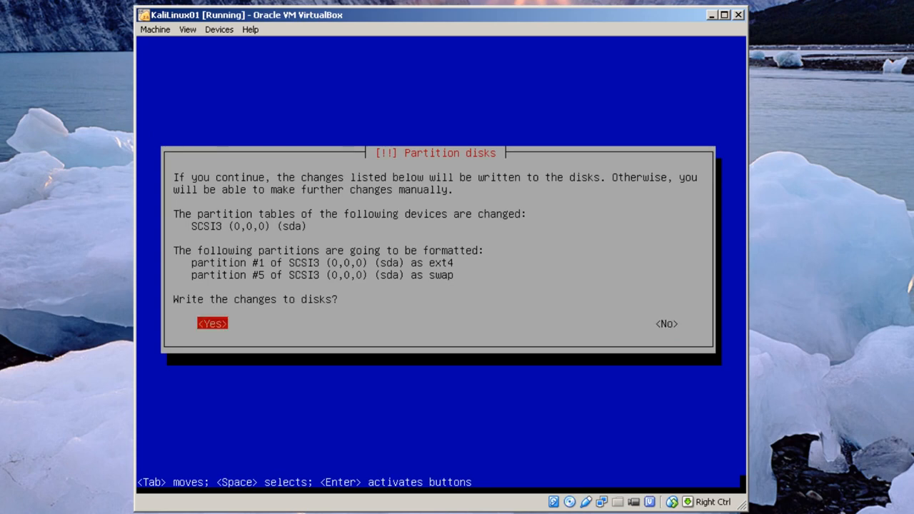
pyautogui.press('Return')
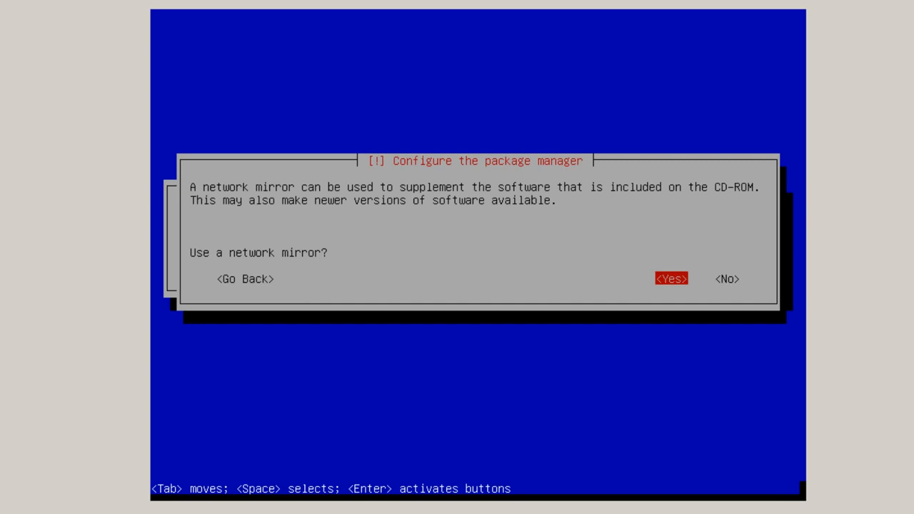
# Use a network mirror with no HTTP proxy, then finish the installation and reboot.
pyautogui.press('Return')
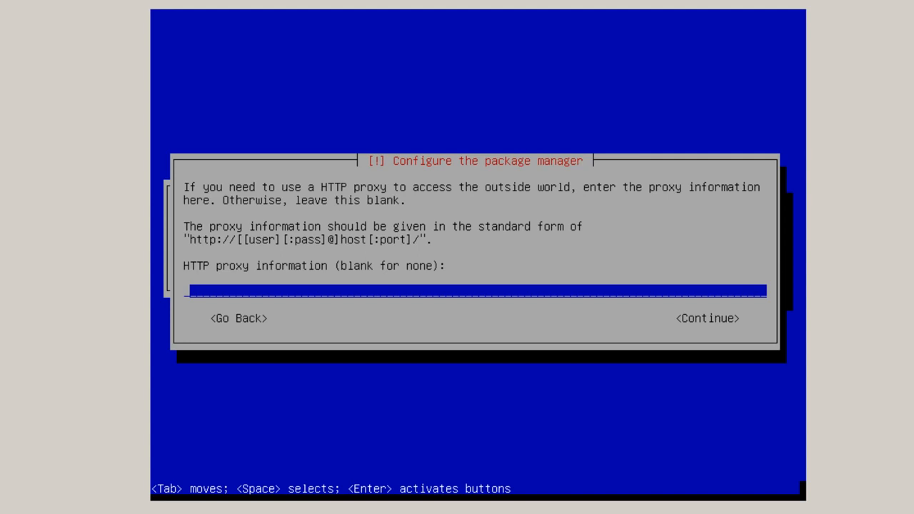
pyautogui.press('Return')
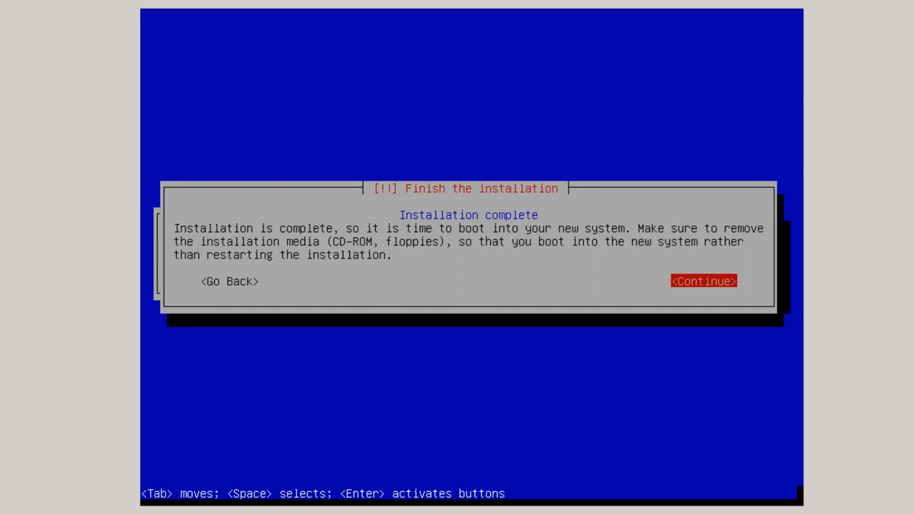
pyautogui.press('Return')
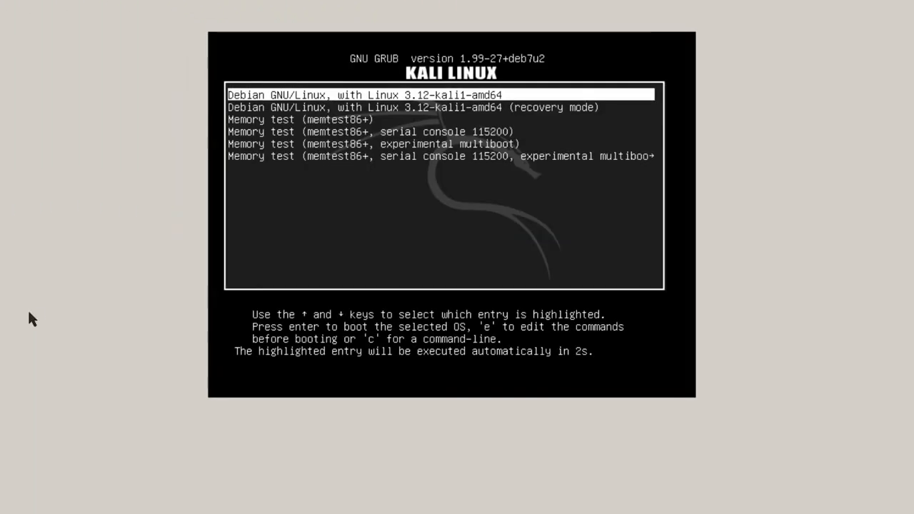
# Boot the installed Kali system from GRUB and log in as root with the account password.
pyautogui.press('Return')
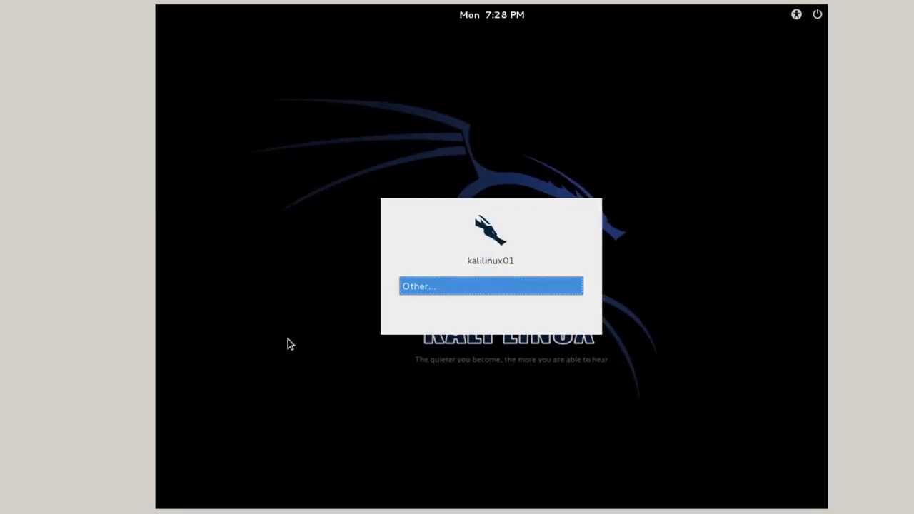
pyautogui.click(463, 283)
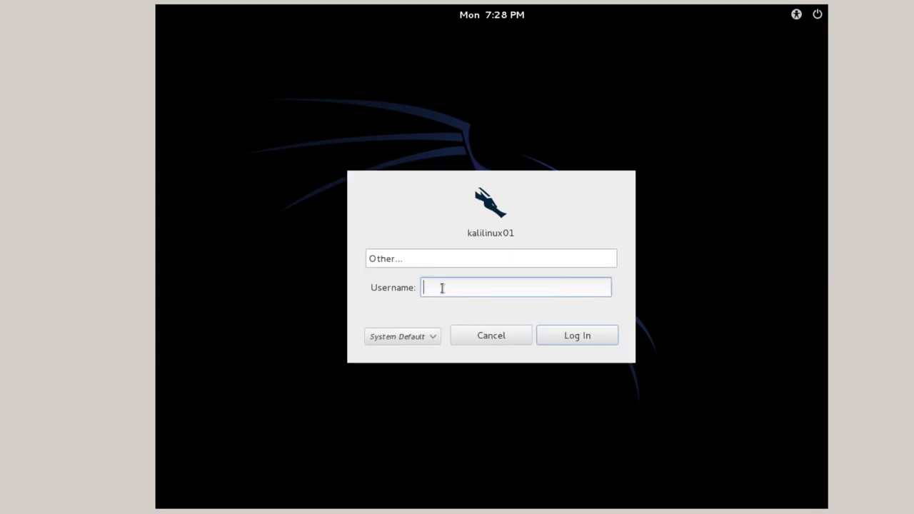
pyautogui.write('root')
pyautogui.click(578, 334)
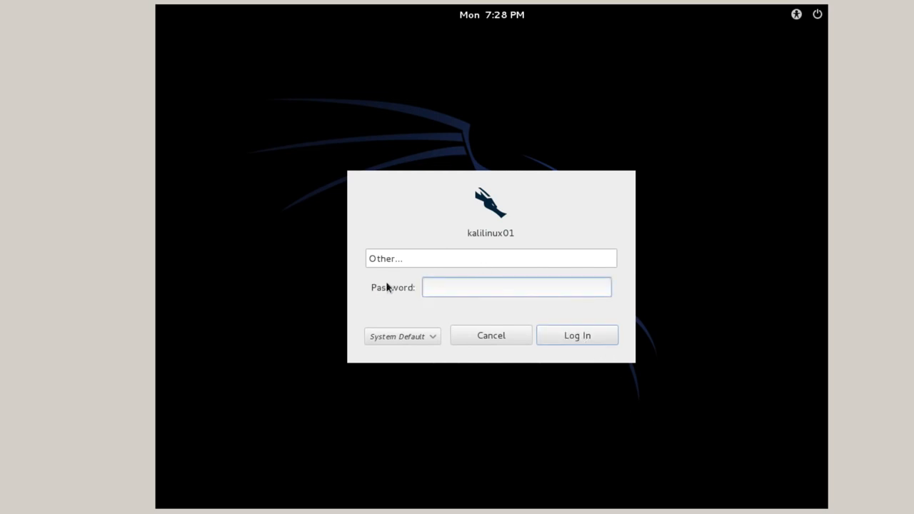
pyautogui.write('t•••••••')
pyautogui.press('Return')
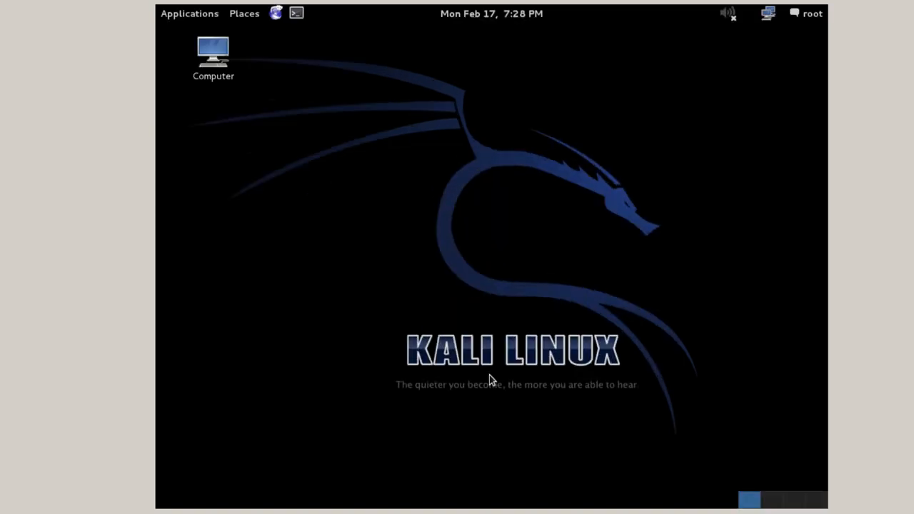
# Open a terminal window from the Kali applications menu.
pyautogui.click(191, 17)
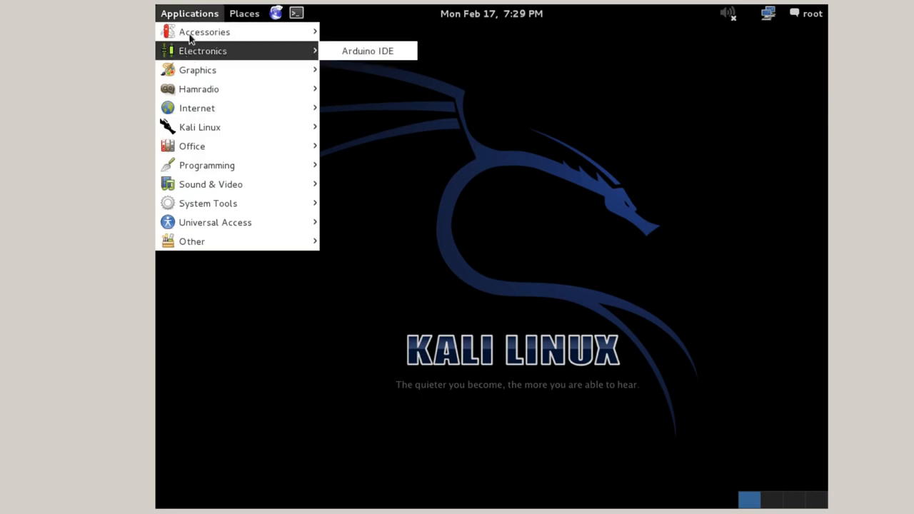
pyautogui.moveTo(191, 30)
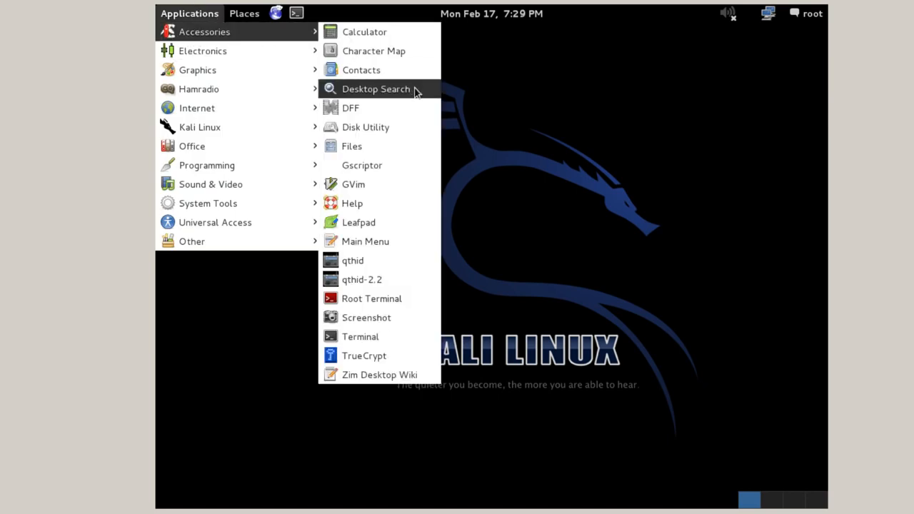
pyautogui.click(378, 342)
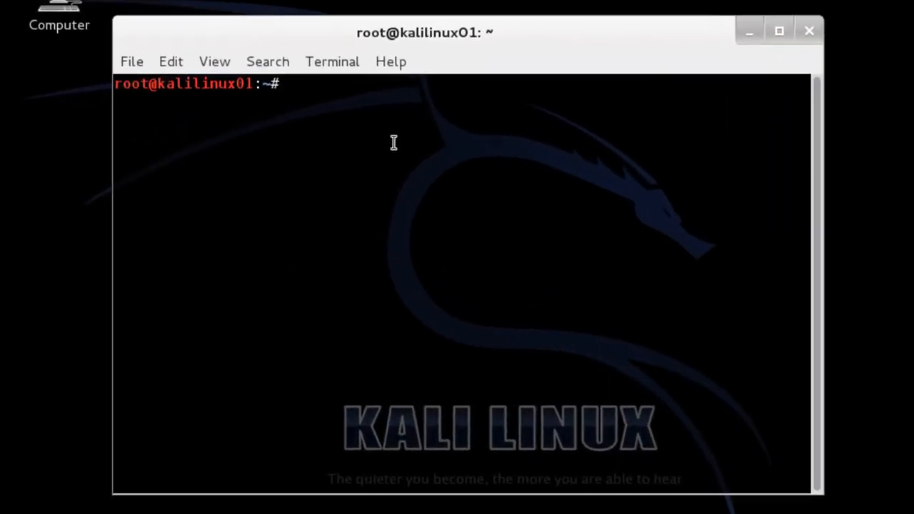
# Run apt-get update && apt-get -y upgrade && apt-get -y install dkms in the terminal.
pyautogui.write('sudo')
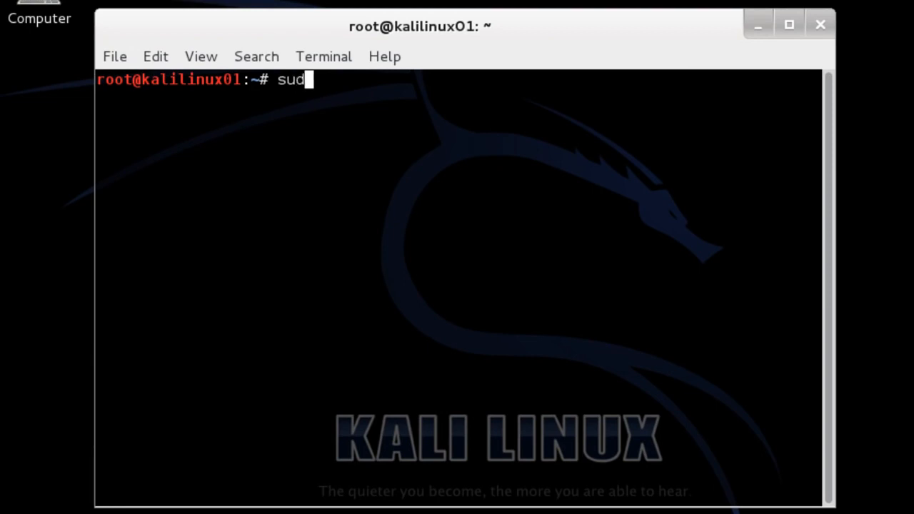
pyautogui.press('BackSpace')
pyautogui.press('BackSpace')
pyautogui.press('BackSpace')
pyautogui.press('BackSpace')
pyautogui.write('apt-get')
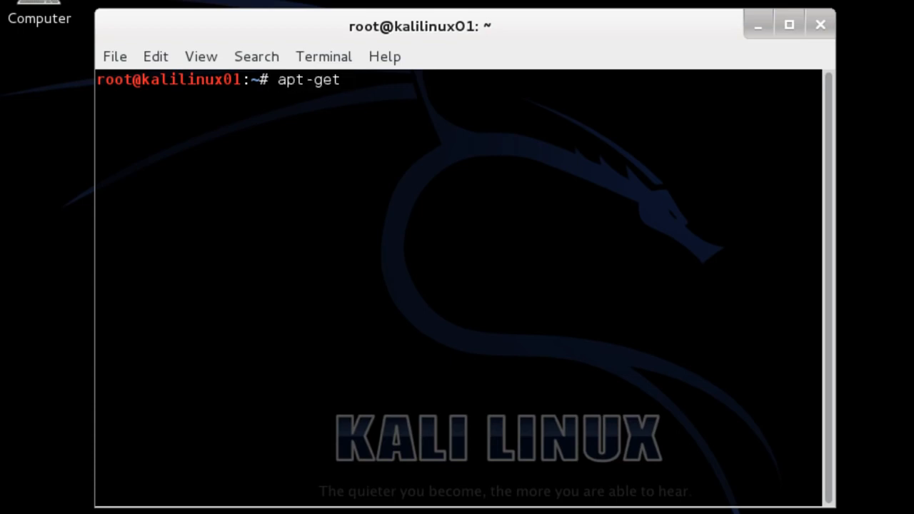
pyautogui.write(' update &&')
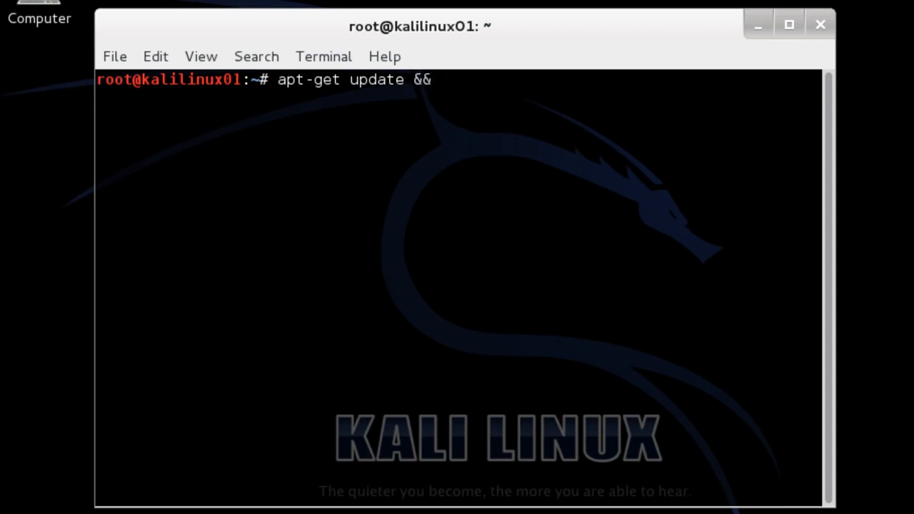
pyautogui.write(' apt-get')
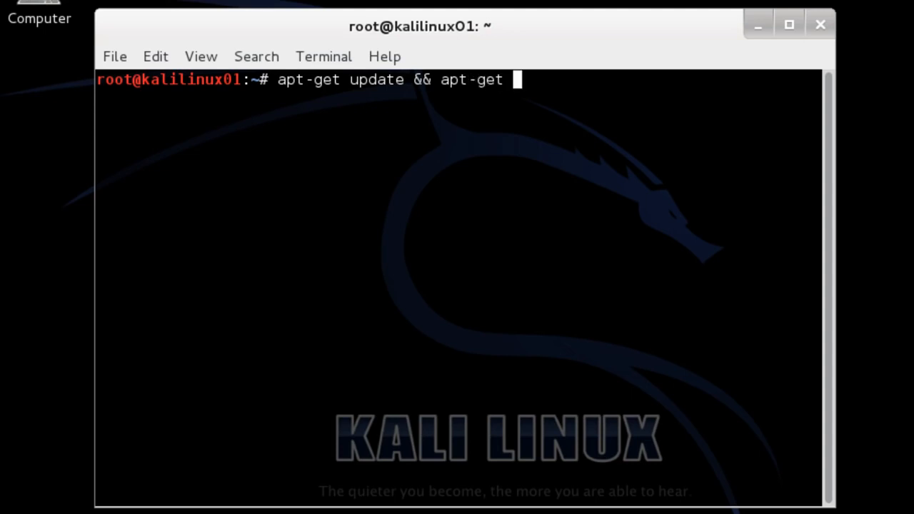
pyautogui.write(' -y upgrade')
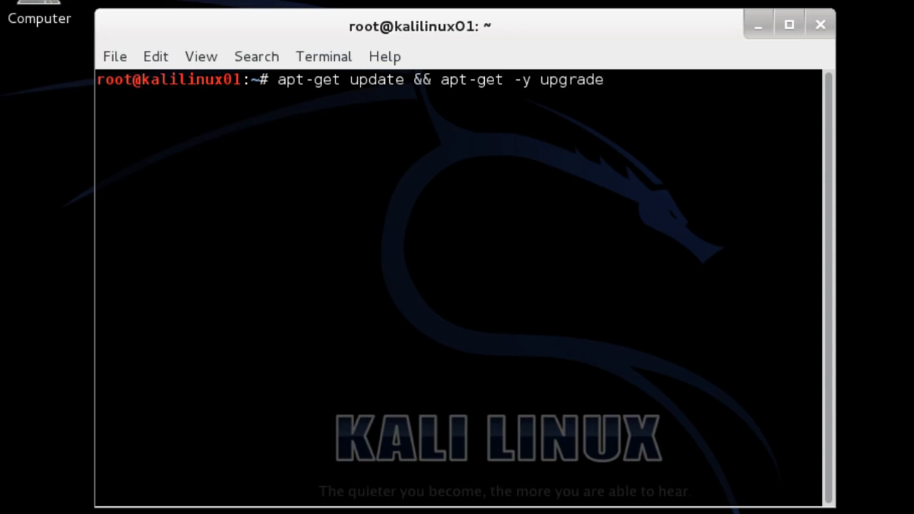
pyautogui.write(' && apt-get')
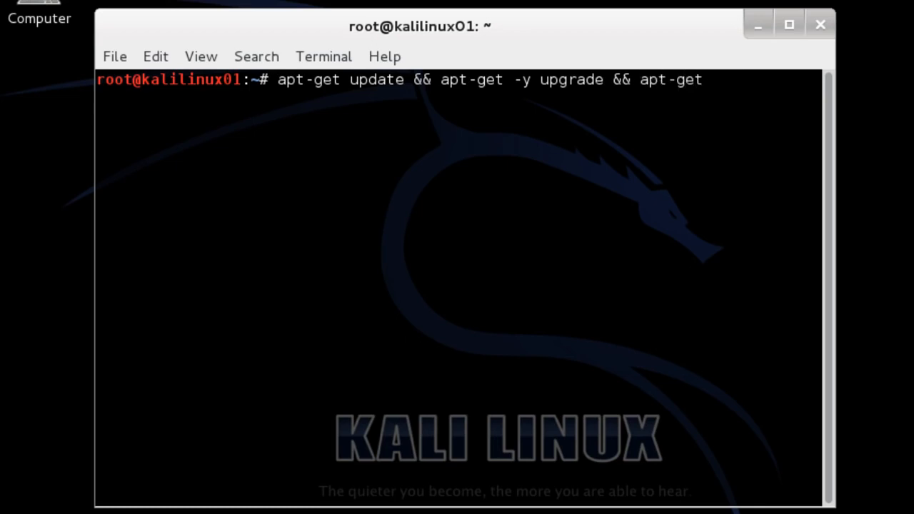
pyautogui.write(' -y')
pyautogui.write('instal')
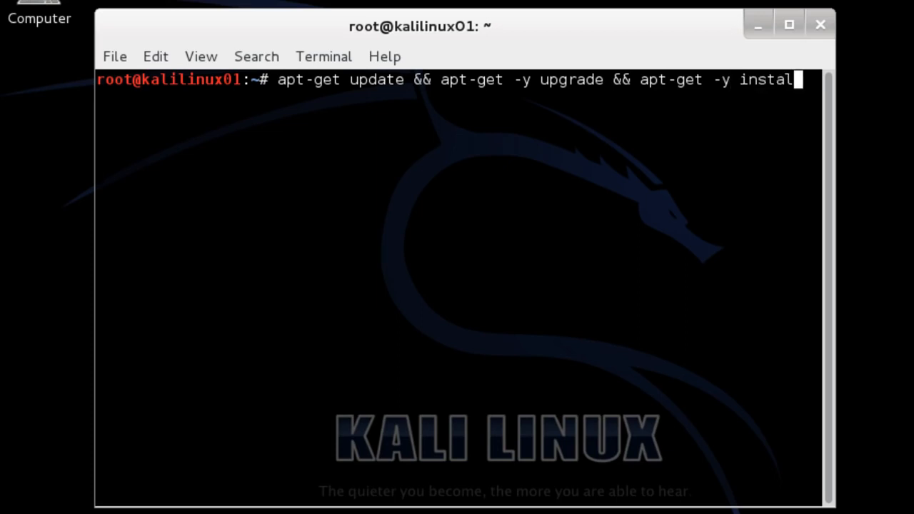
pyautogui.write('l dkms')
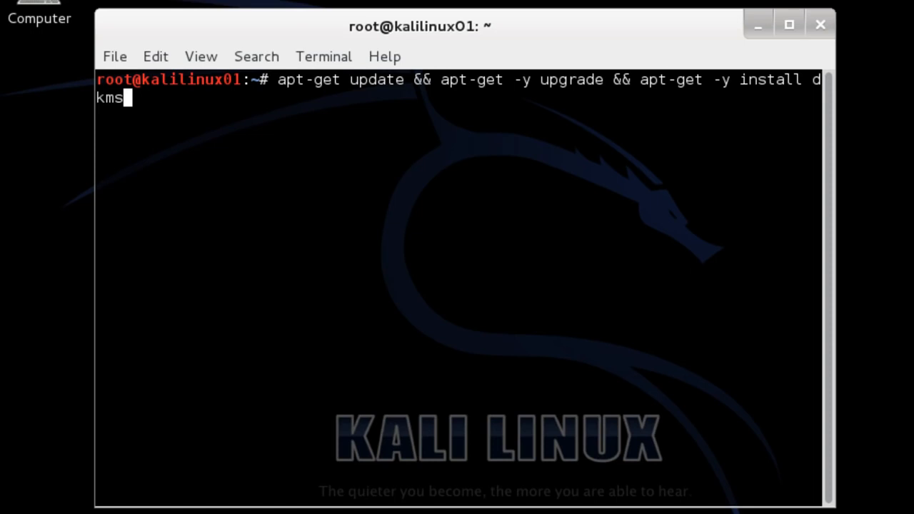
pyautogui.press('Return')
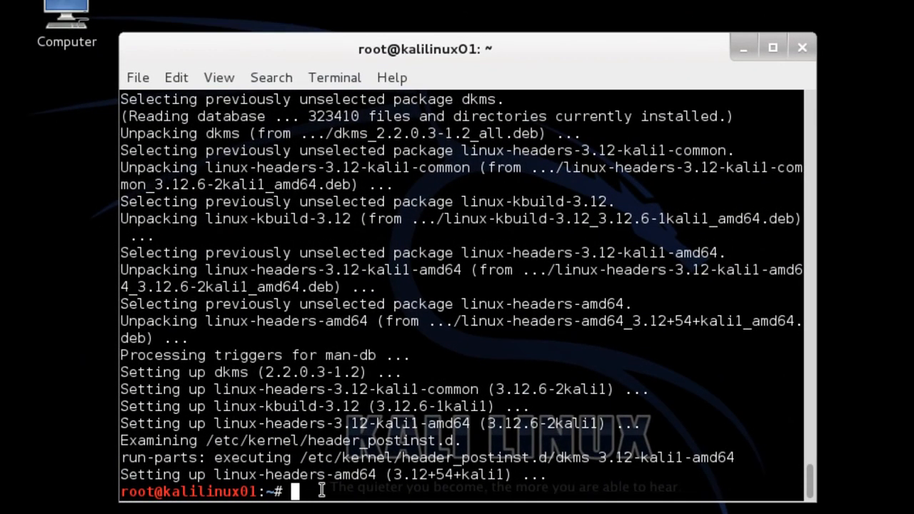
# Power off Kali, set the empty optical drive to Host Drive 'E:', and start KaliLinux01 again.
pyautogui.write('poweroff')
pyautogui.press('Return')
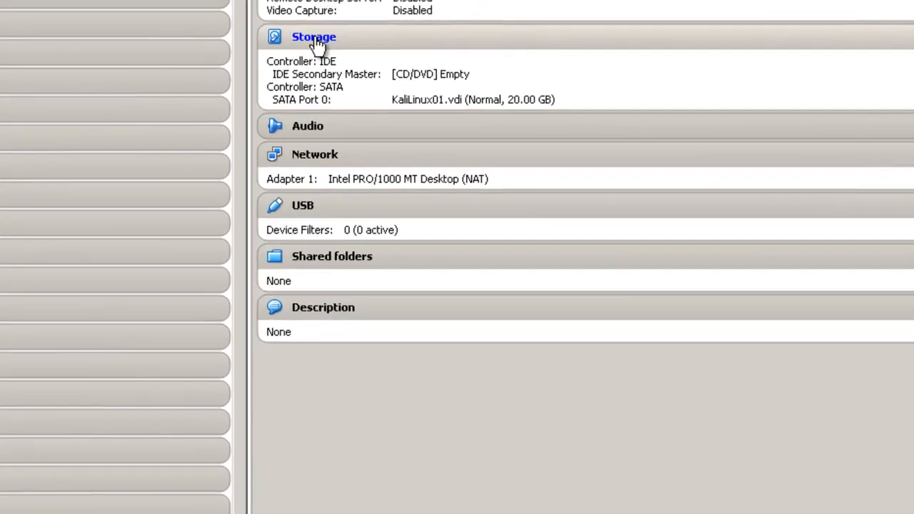
pyautogui.click(623, 24)
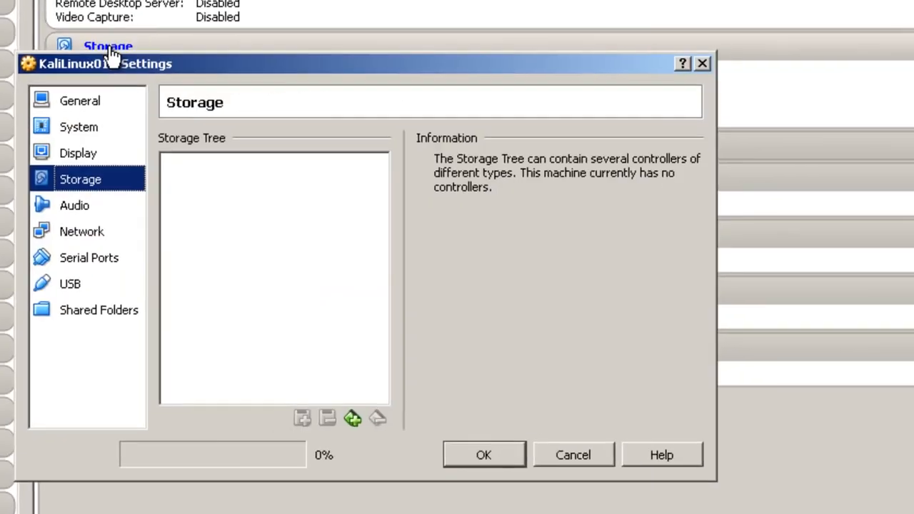
pyautogui.click(221, 198)
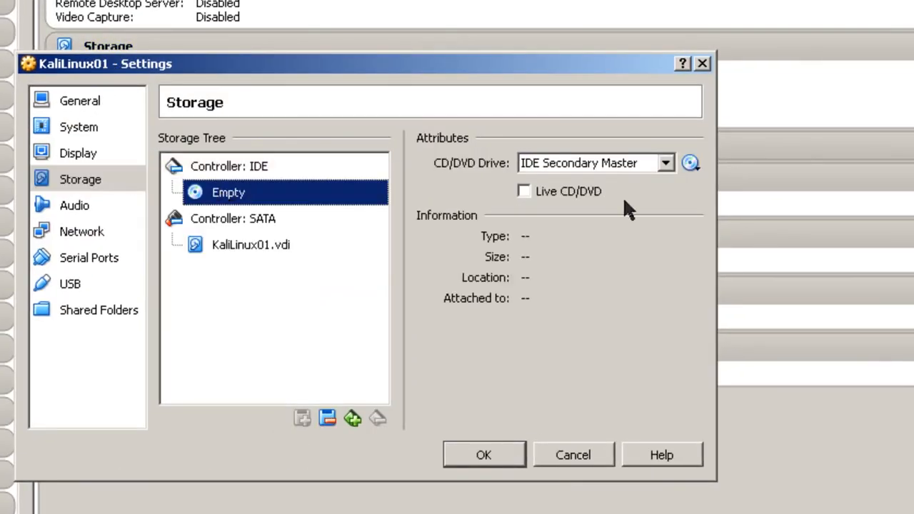
pyautogui.click(689, 163)
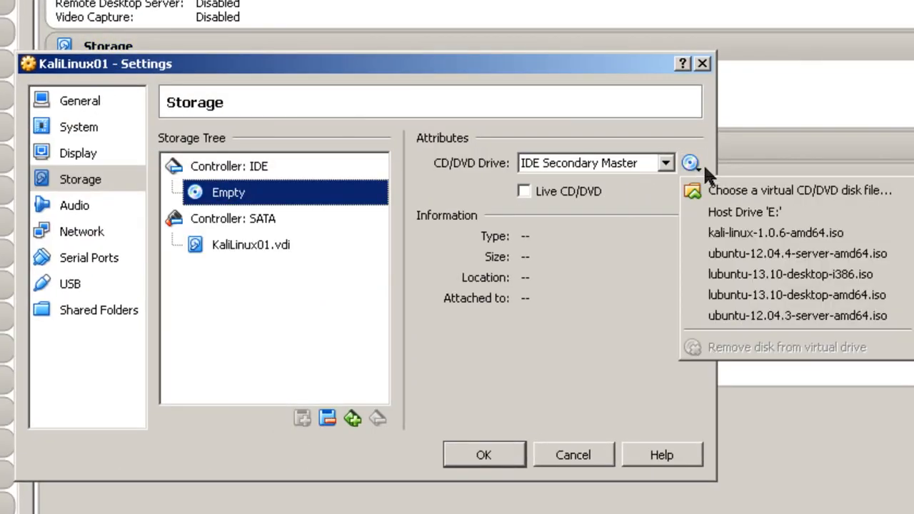
pyautogui.click(731, 212)
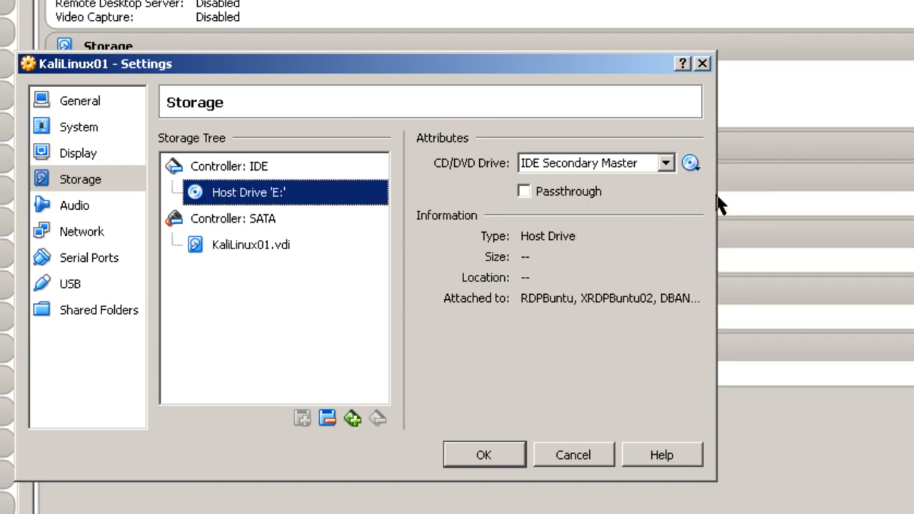
pyautogui.click(506, 451)
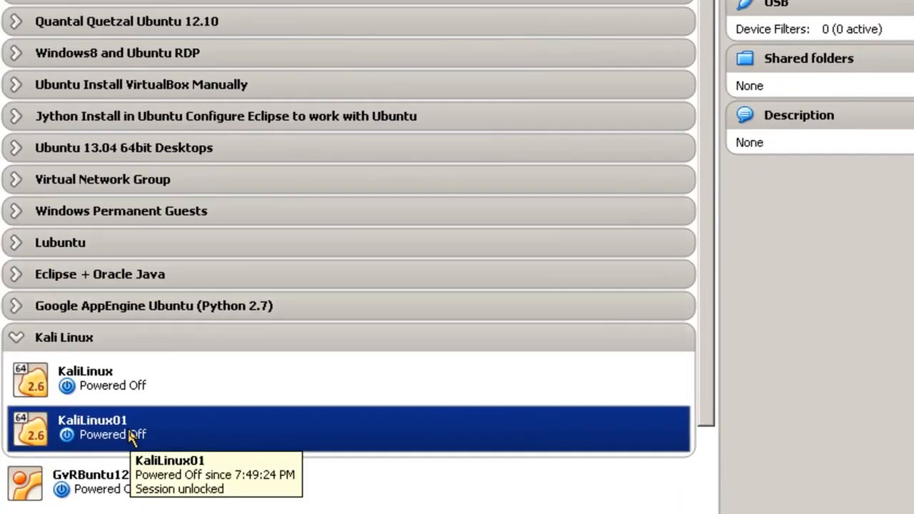
pyautogui.rightClick(136, 437)
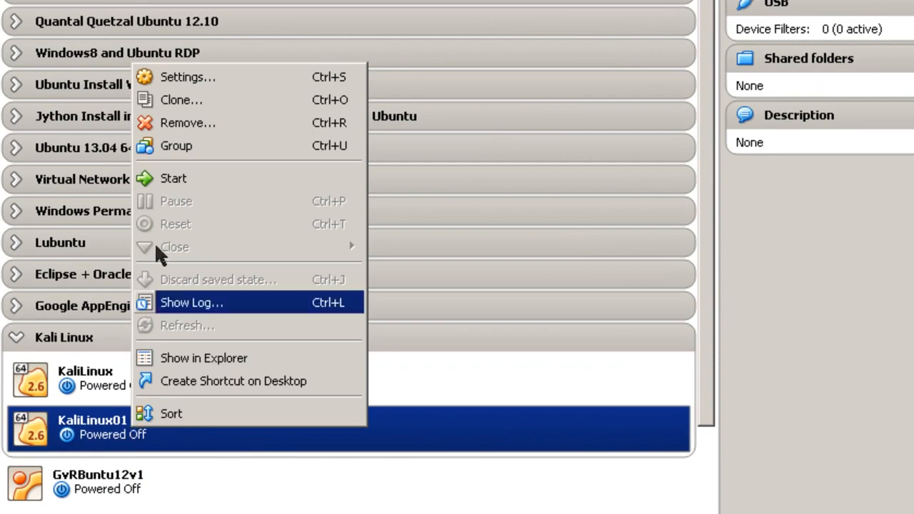
pyautogui.click(182, 183)
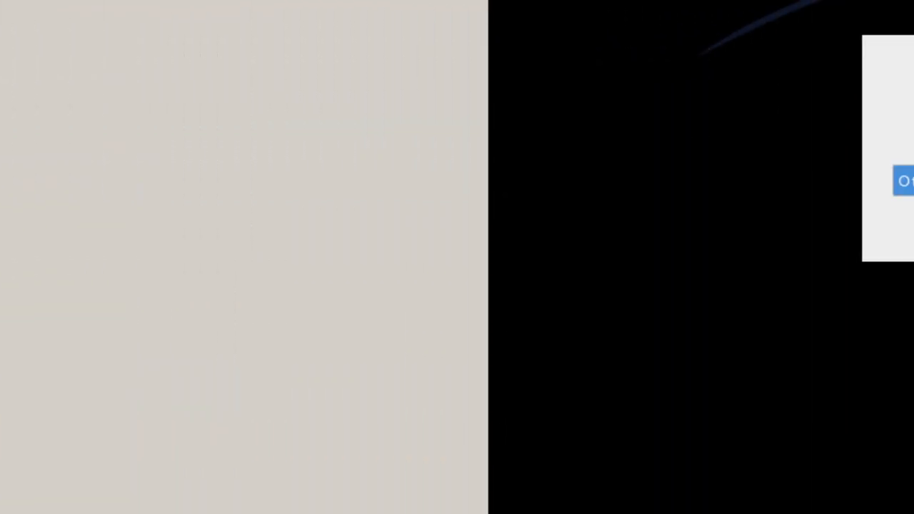
# Log in as root through Other... with the account password.
pyautogui.click(797, 214)
pyautogui.write('roo')
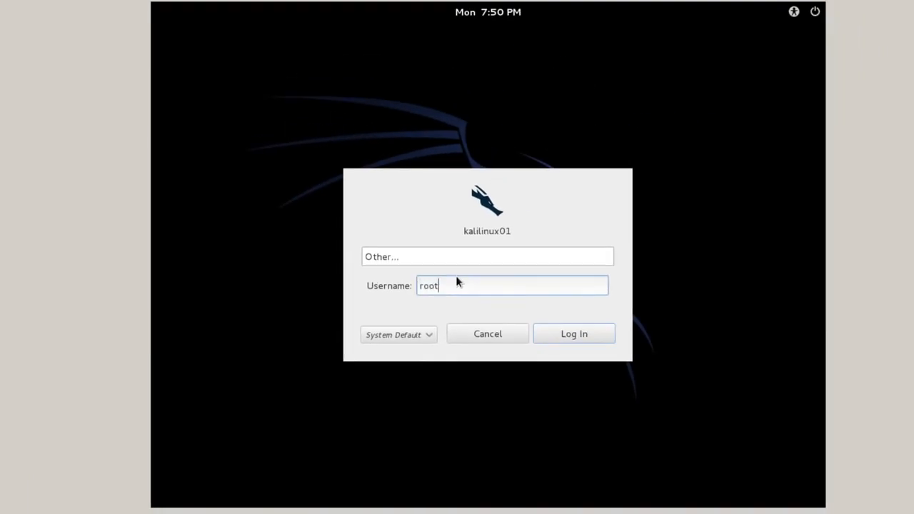
pyautogui.write('t')
pyautogui.click(546, 330)
pyautogui.write('•••••••')
pyautogui.press('Return')
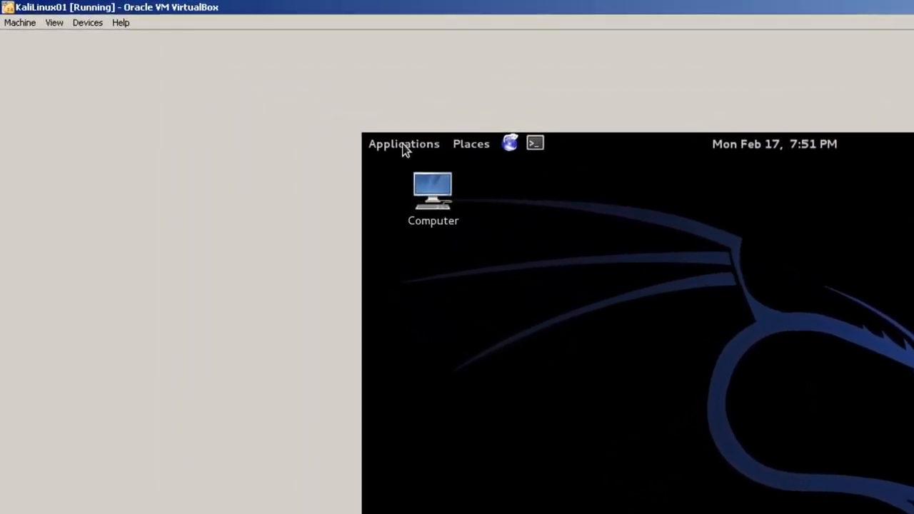
# Insert the Guest Additions CD image, run its autorun, and dismiss the resulting error.
pyautogui.click(112, 34)
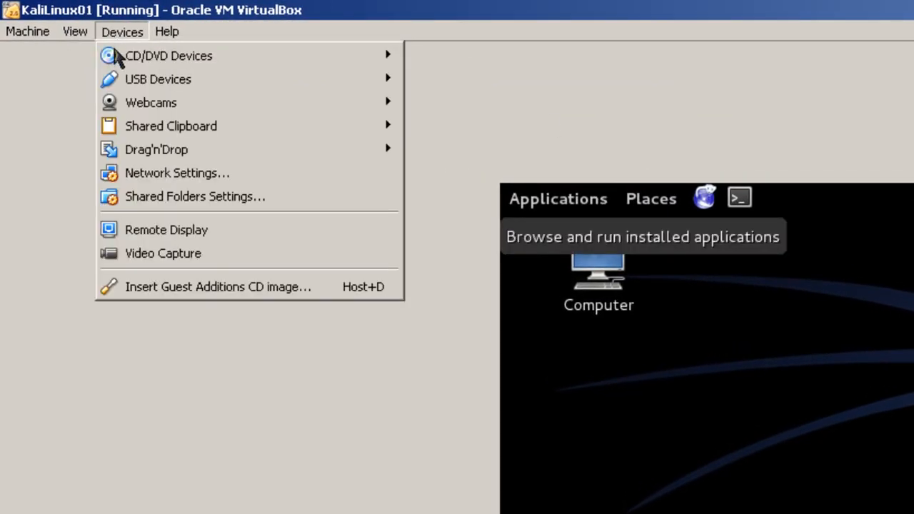
pyautogui.click(152, 287)
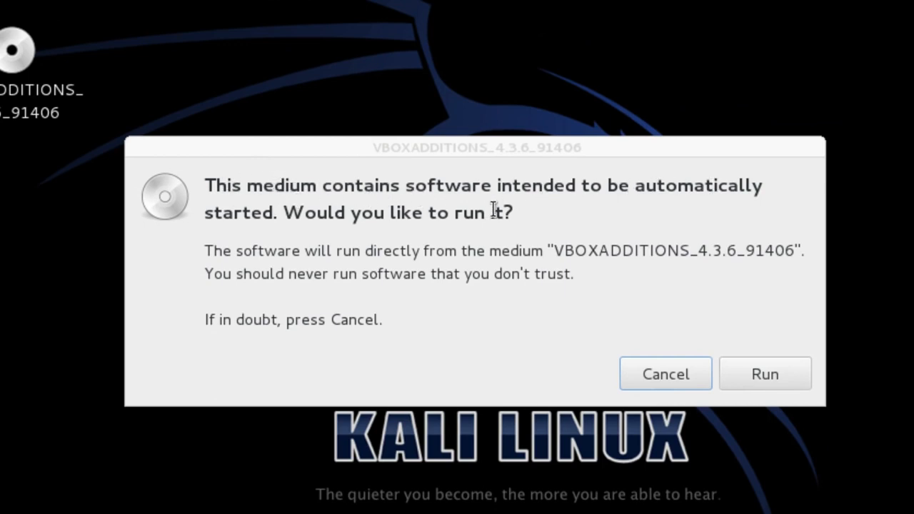
pyautogui.click(772, 367)
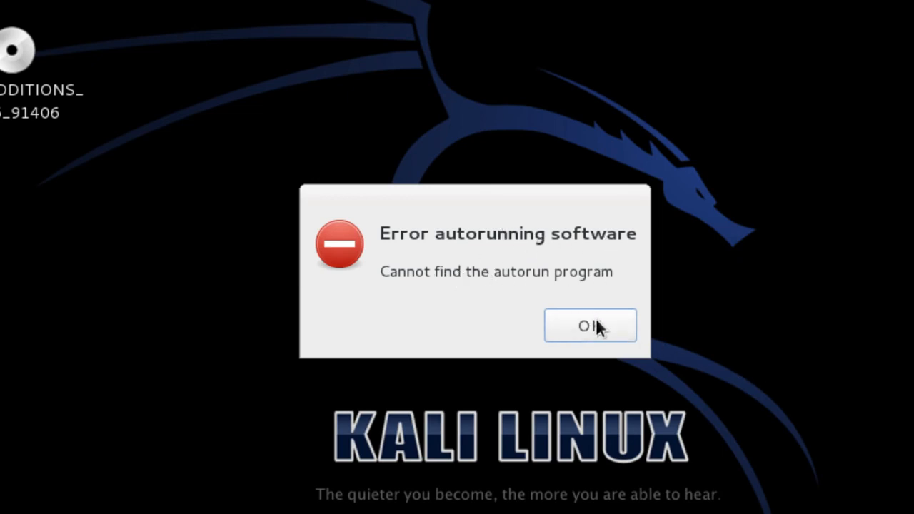
pyautogui.click(596, 327)
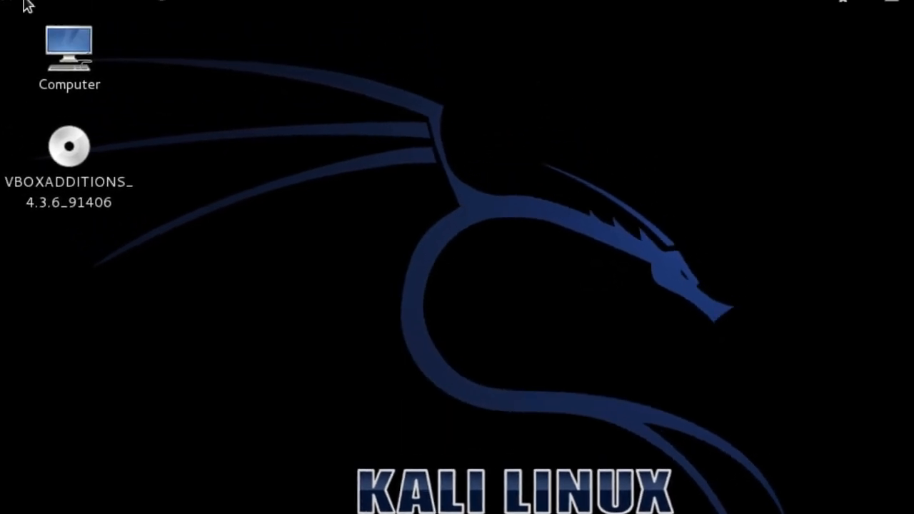
# Open a new terminal window from the applications menu.
pyautogui.click(45, 10)
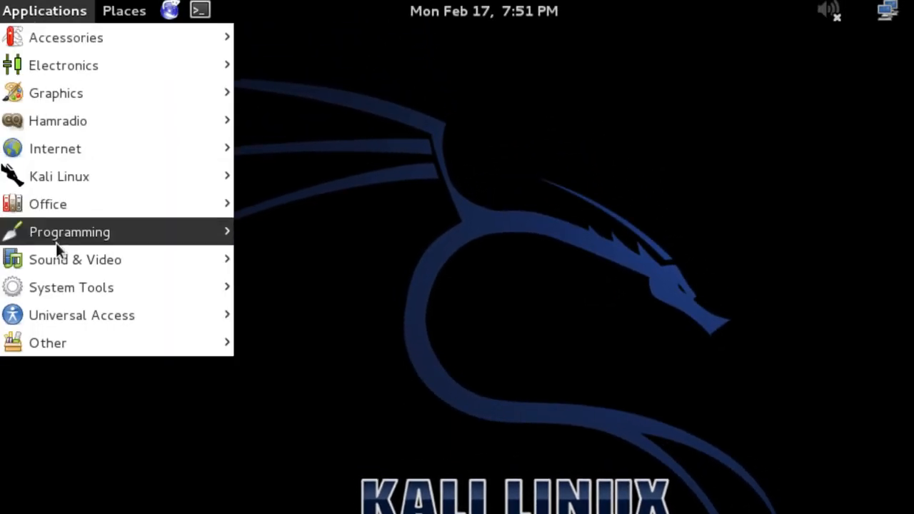
pyautogui.moveTo(55, 205)
pyautogui.moveTo(84, 50)
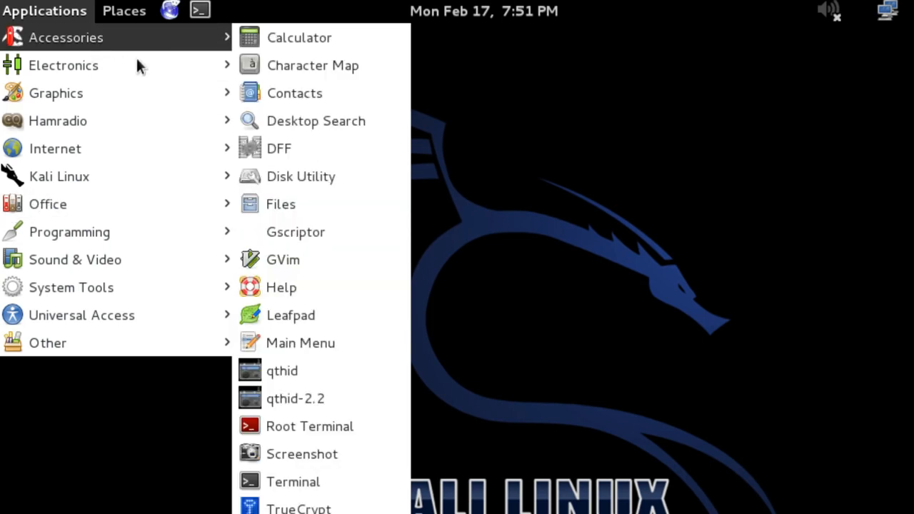
pyautogui.click(304, 480)
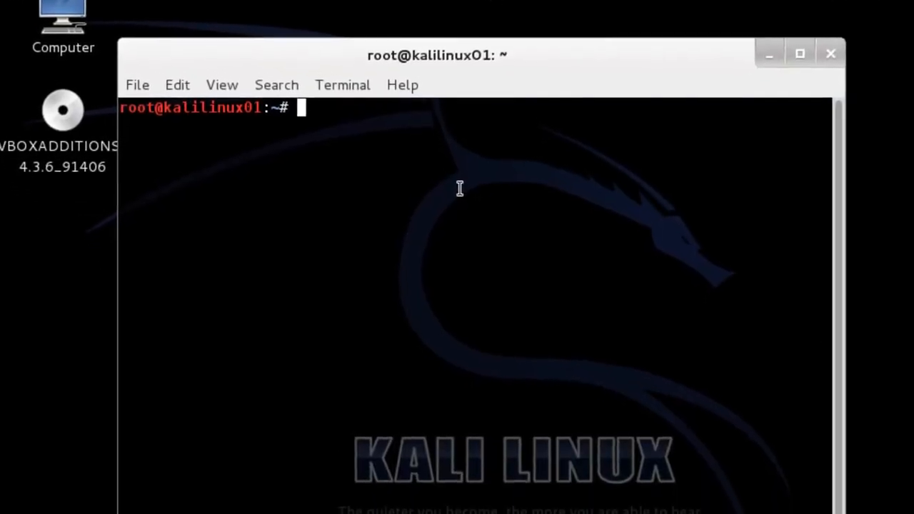
# Change into /media/cdrom0 and list the Guest Additions CD files.
pyautogui.write('cd /media')
pyautogui.press('Return')
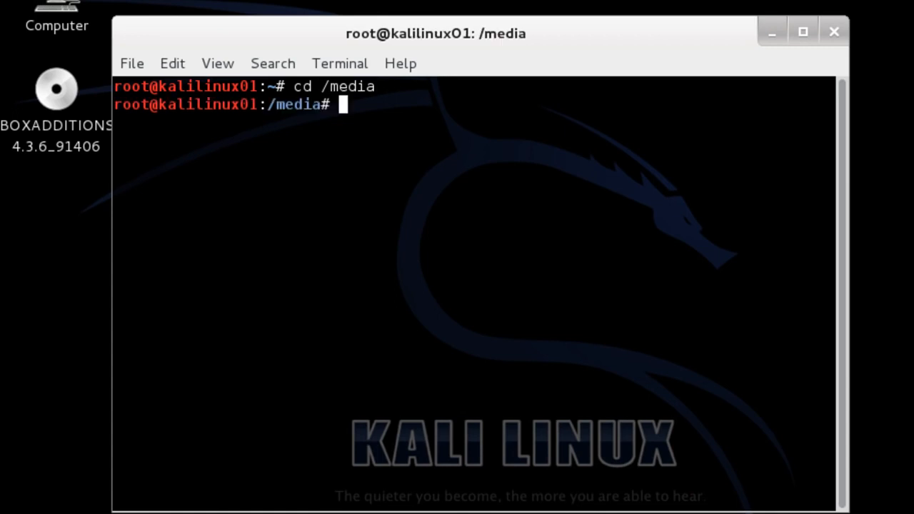
pyautogui.write('ls')
pyautogui.press('Return')
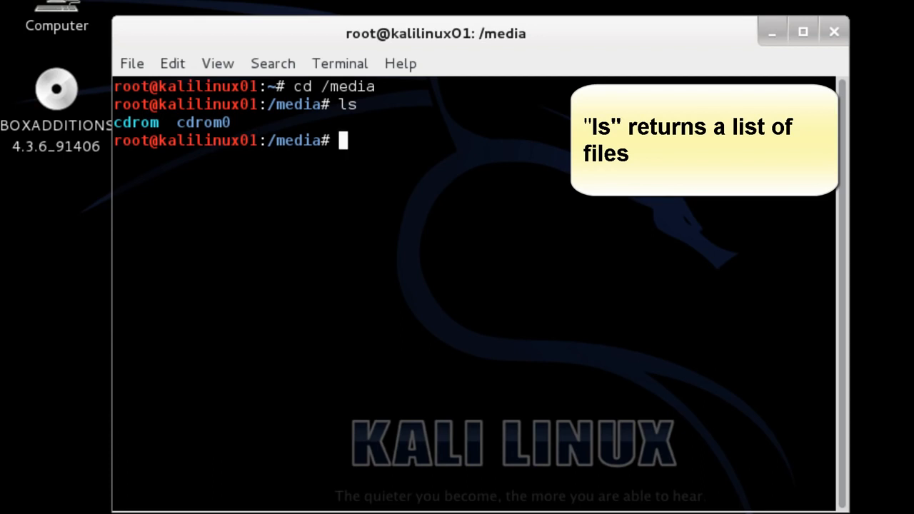
pyautogui.write('cd c')
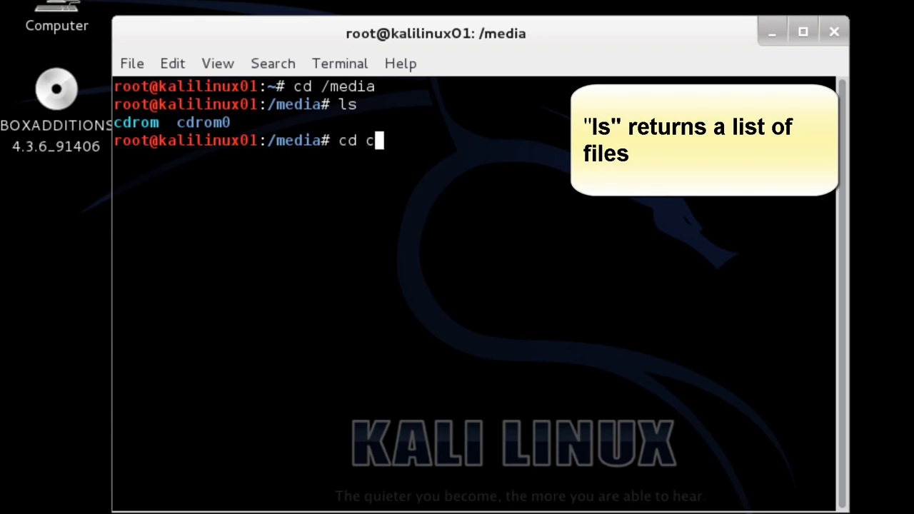
pyautogui.write('dro')
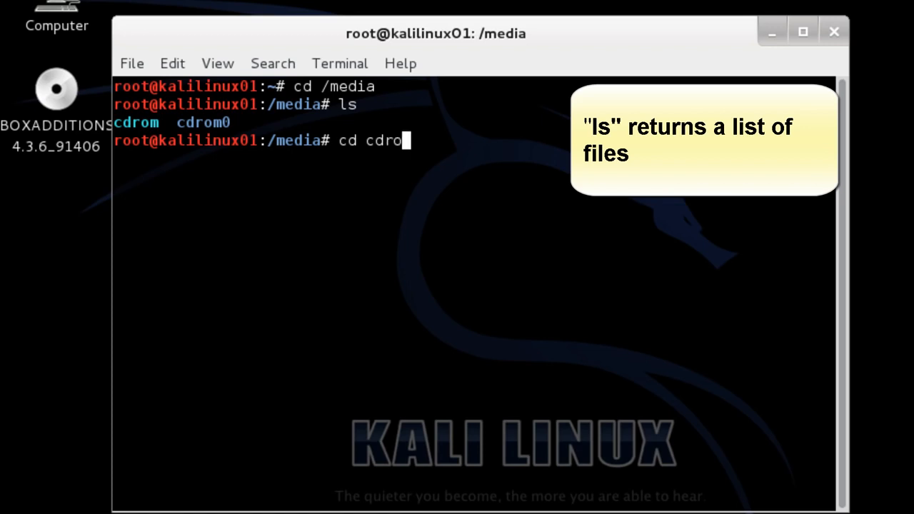
pyautogui.write('m0')
pyautogui.press('Return')
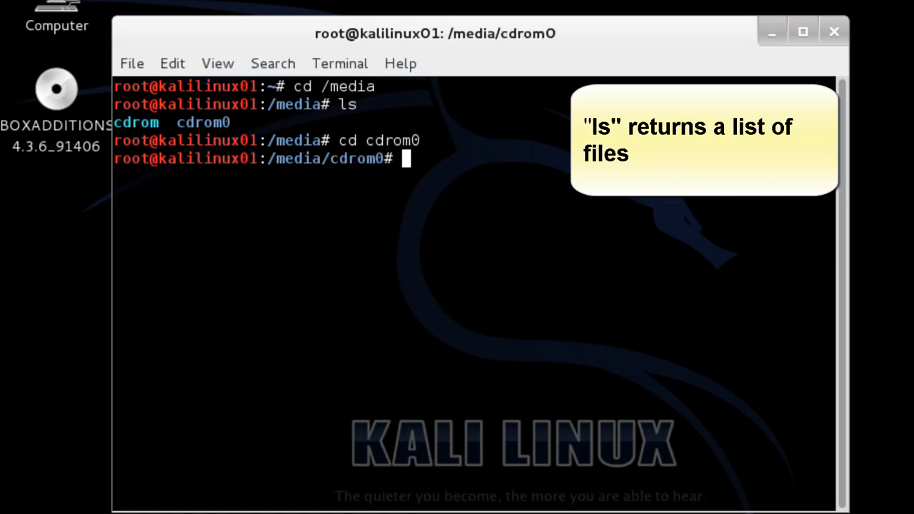
pyautogui.write('ls')
pyautogui.press('Return')
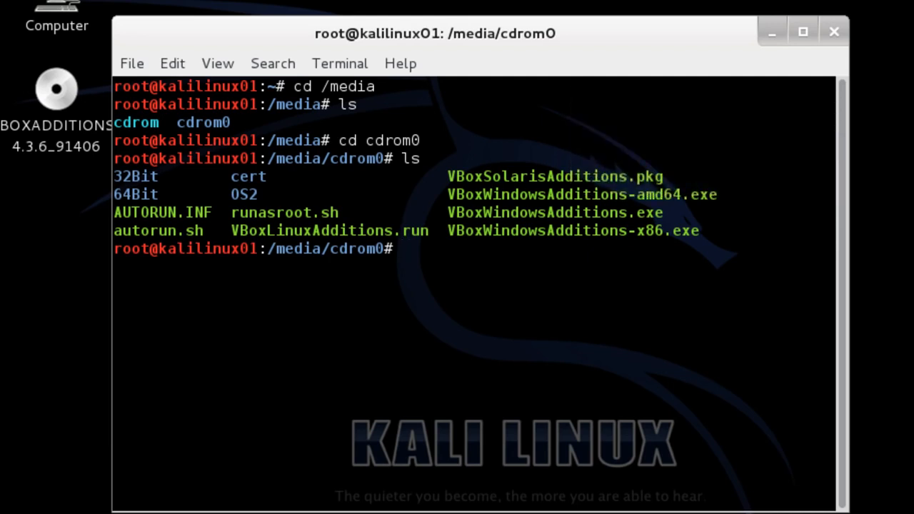
# Try running ./VBoxLinuxAdditions.run directly from the CD, which is permission-denied.
pyautogui.write('./VBoxLinus')
pyautogui.press('BackSpace')
pyautogui.write('xAdditions.run')
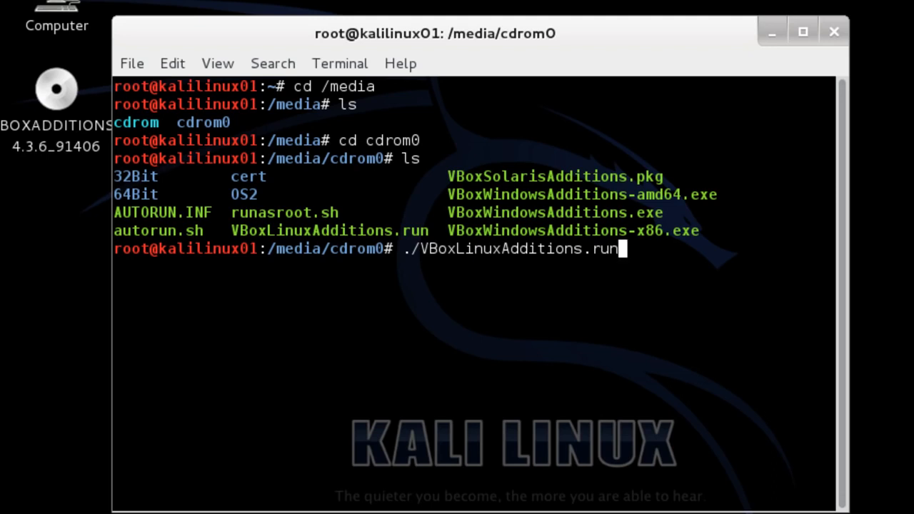
pyautogui.press('Return')
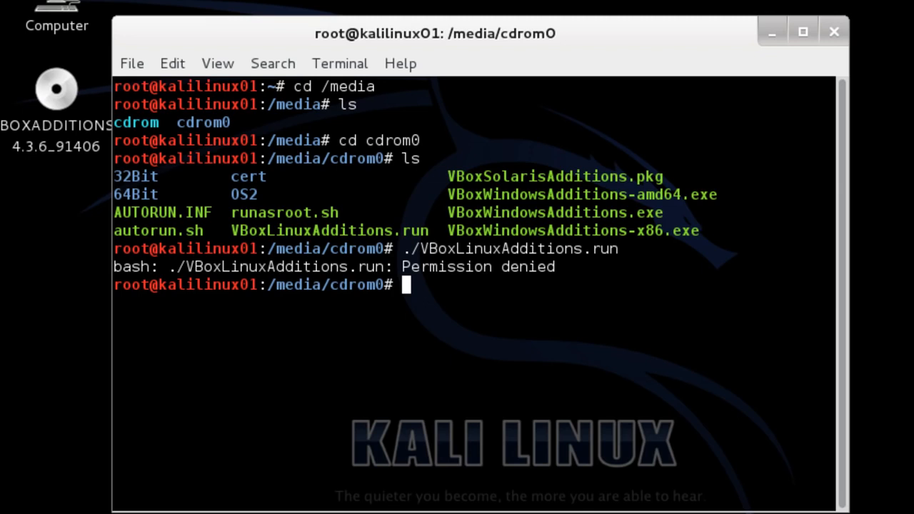
# Copy VBoxLinuxAdditions.run to /root, change into /root, and list its files.
pyautogui.write('cp')
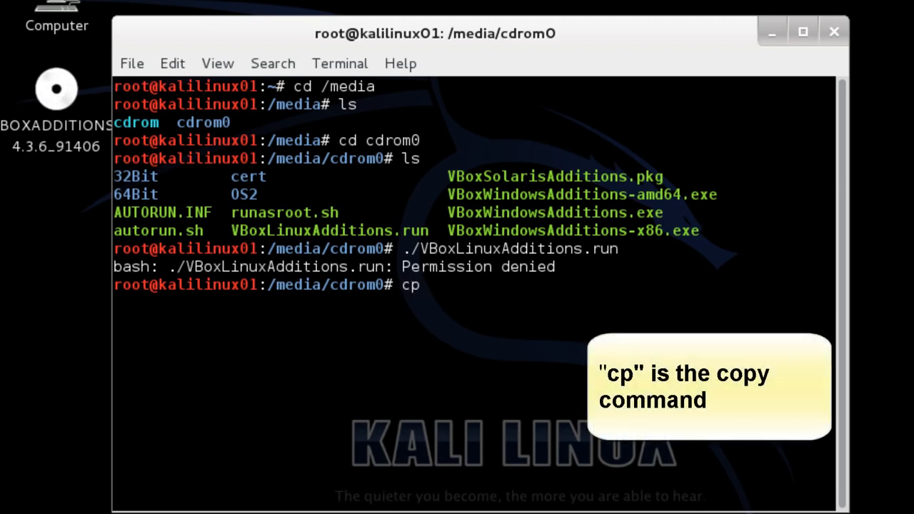
pyautogui.write(' VBoxLinuxAdditions')
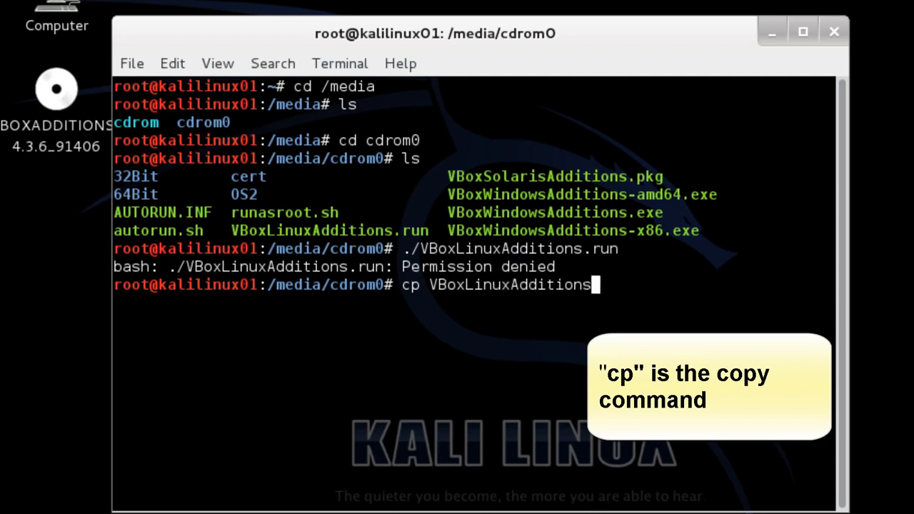
pyautogui.write('.un')
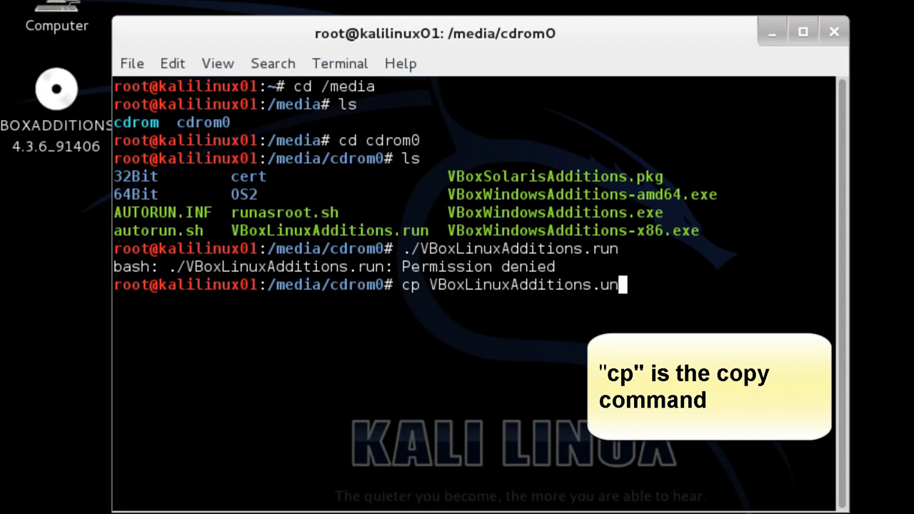
pyautogui.press('BackSpace')
pyautogui.press('BackSpace')
pyautogui.press('BackSpace')
pyautogui.write('run /root')
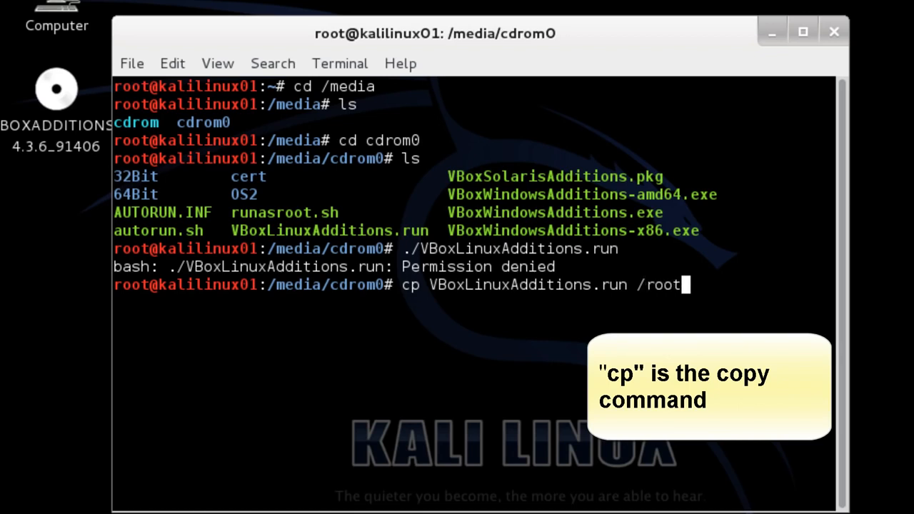
pyautogui.press('Return')
pyautogui.write('cd /root')
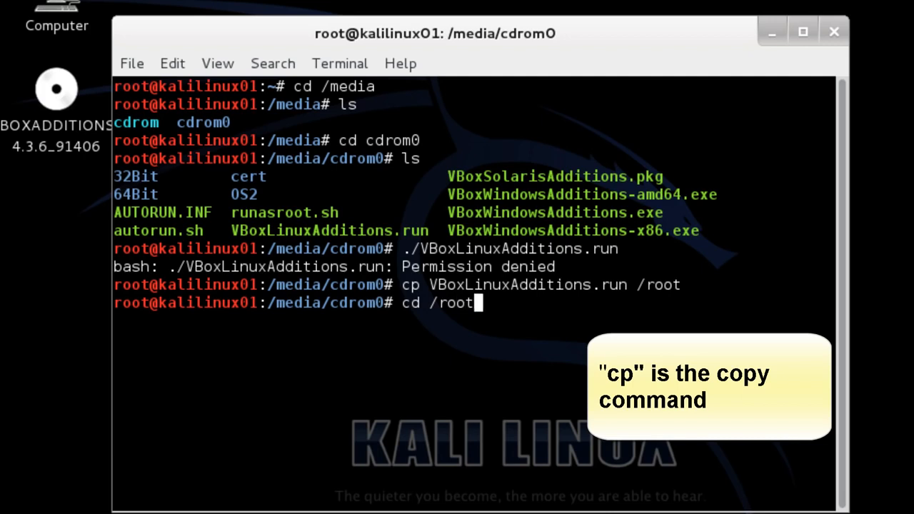
pyautogui.press('Return')
pyautogui.write('ls')
pyautogui.press('Return')
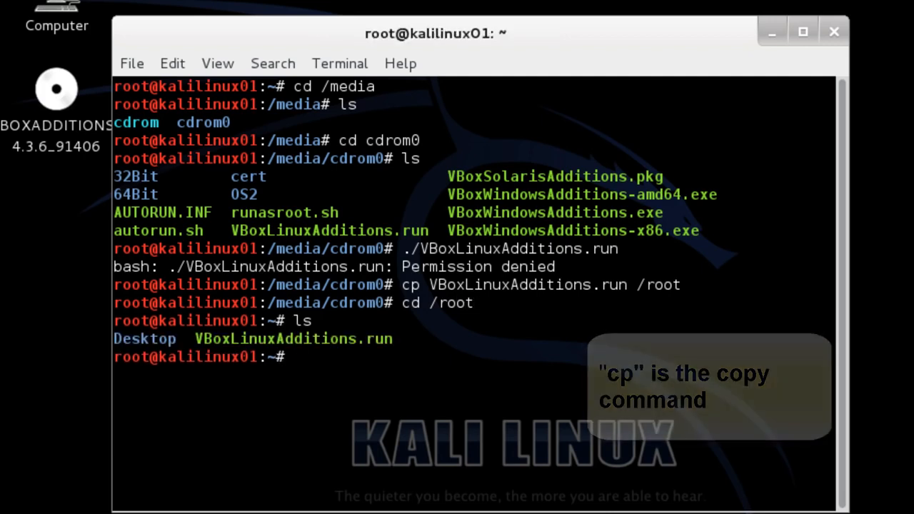
# Make VBoxLinuxAdditions.run executable with chmod 755, verify with ls -l, and recall the installer command.
pyautogui.write('chmo')
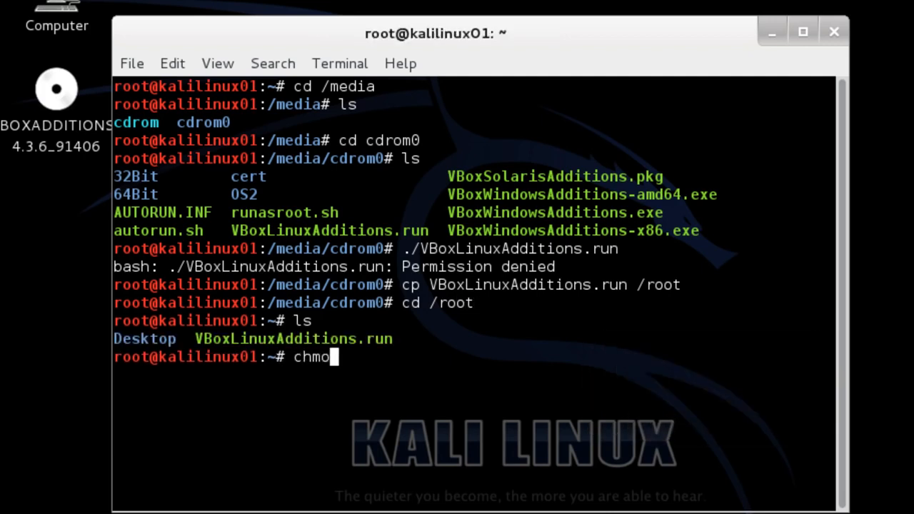
pyautogui.write('d 755 ')
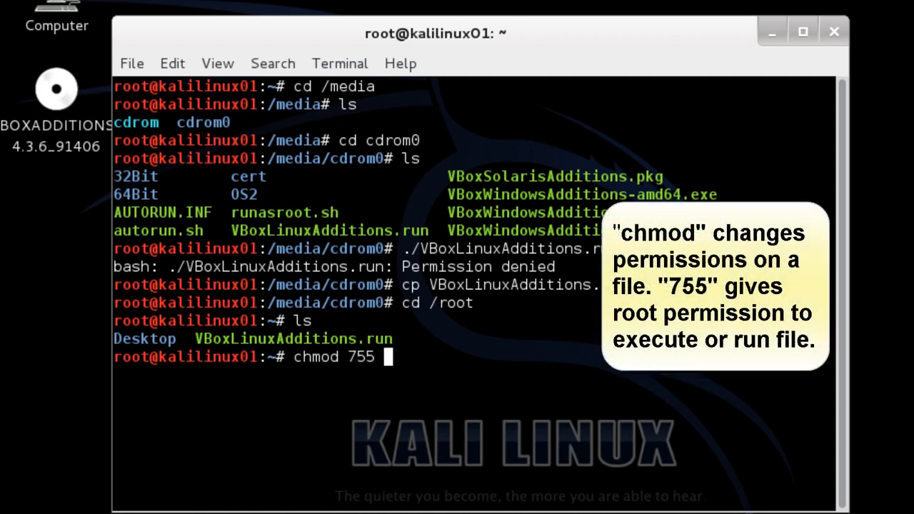
pyautogui.write('VBox')
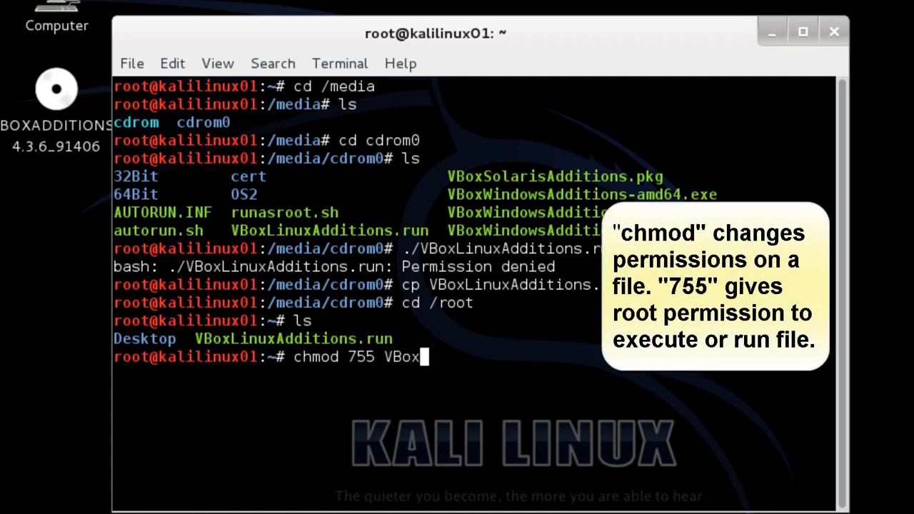
pyautogui.write('LinuxA')
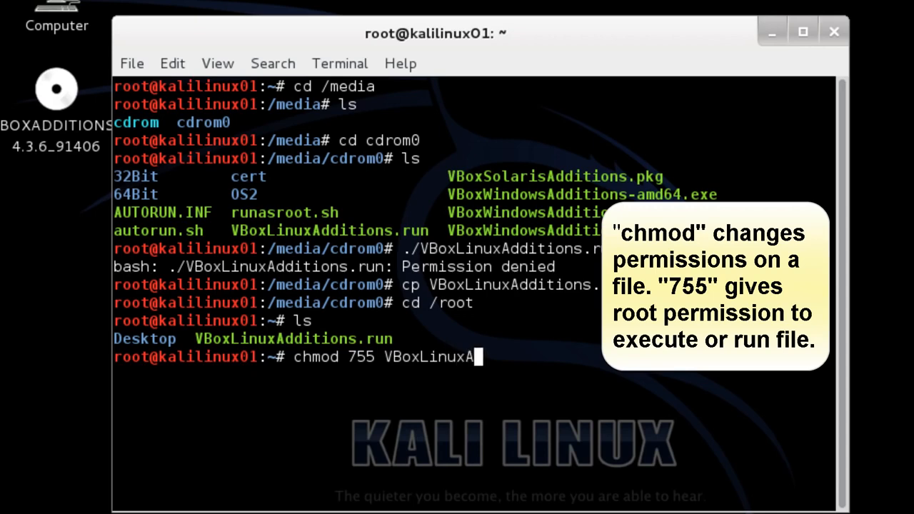
pyautogui.write('dditions.')
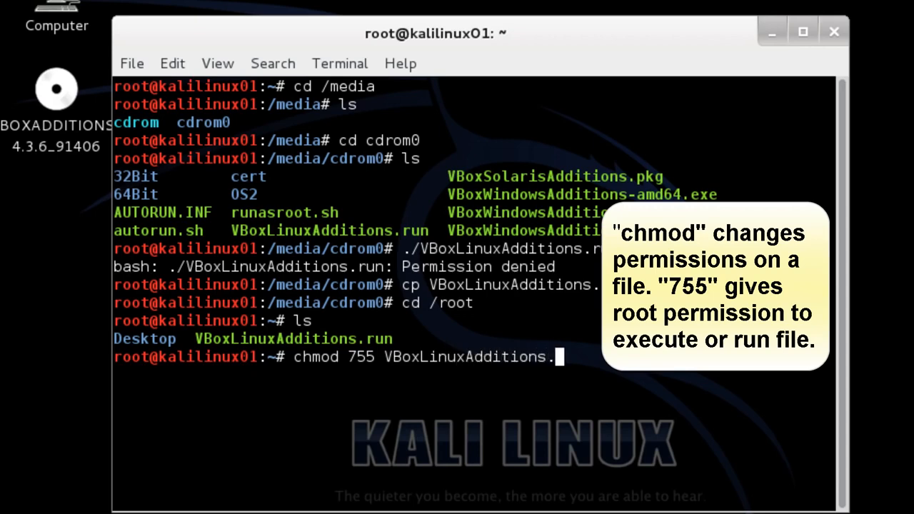
pyautogui.write('run')
pyautogui.press('Return')
pyautogui.write('ls')
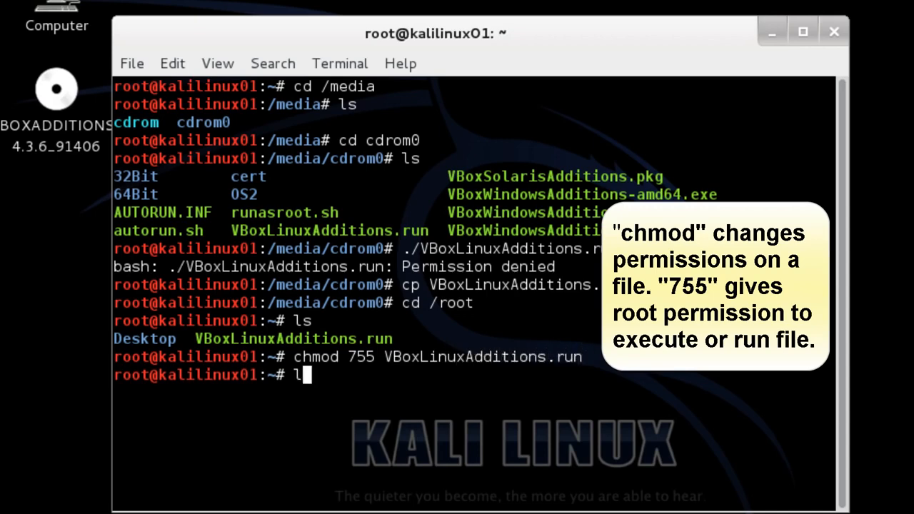
pyautogui.write(' -l')
pyautogui.press('Return')
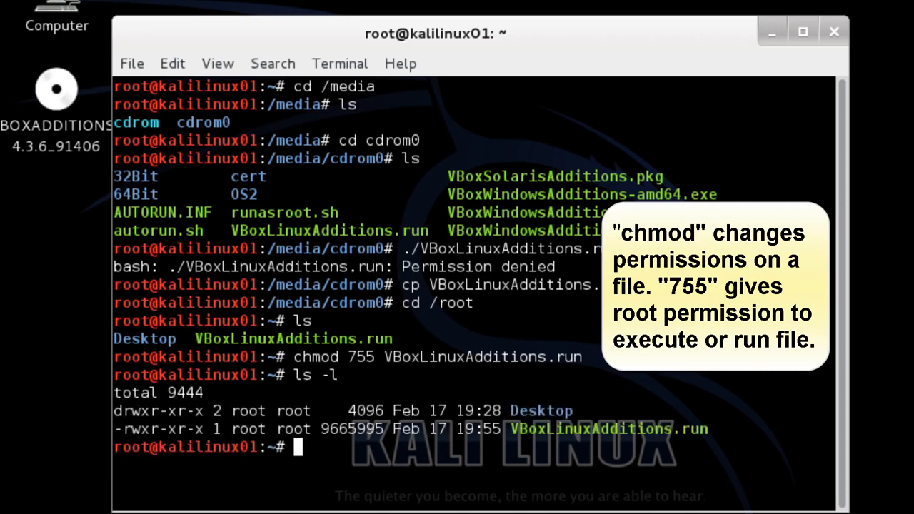
pyautogui.press('Up')
pyautogui.press('Up')
pyautogui.press('Up')
pyautogui.press('Up')
pyautogui.press('Up')
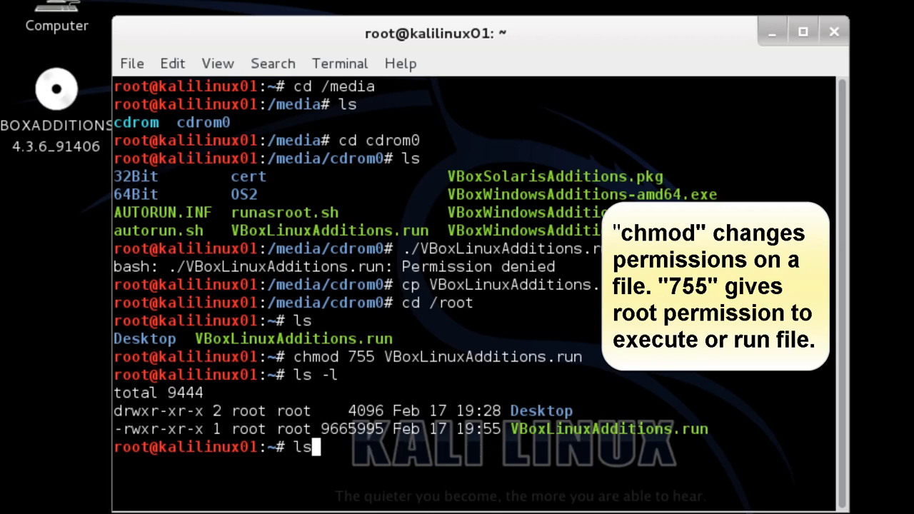
pyautogui.press('Up')
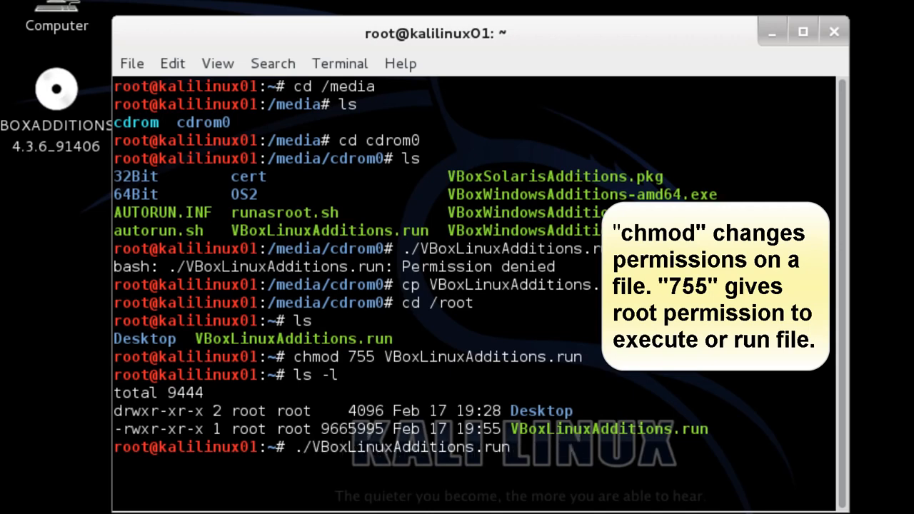
# Run ./VBoxLinuxAdditions.run to install Guest Additions 4.3.6, then reboot the VM.
pyautogui.press('Return')
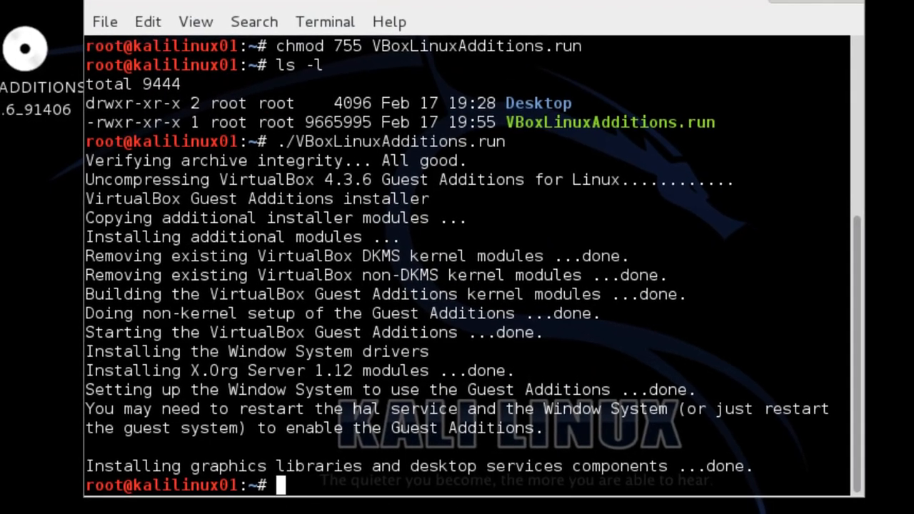
pyautogui.write('reboot')
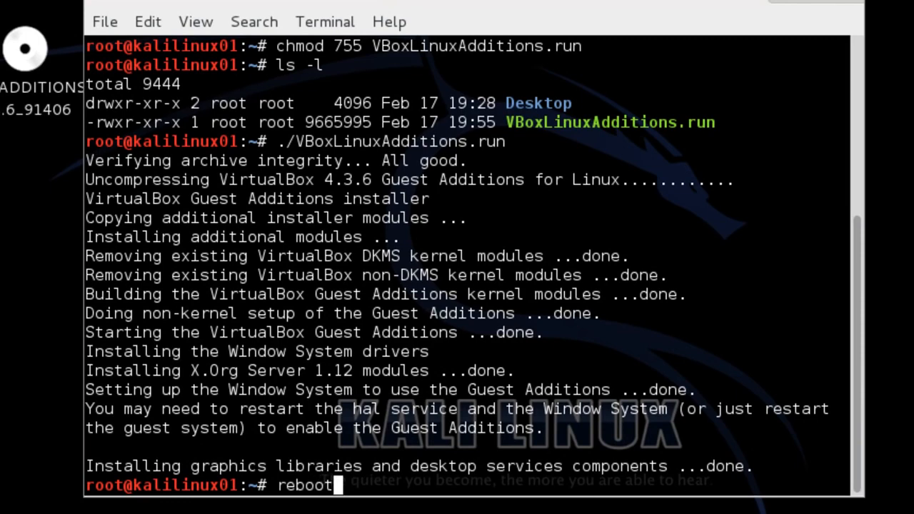
pyautogui.press('Return')
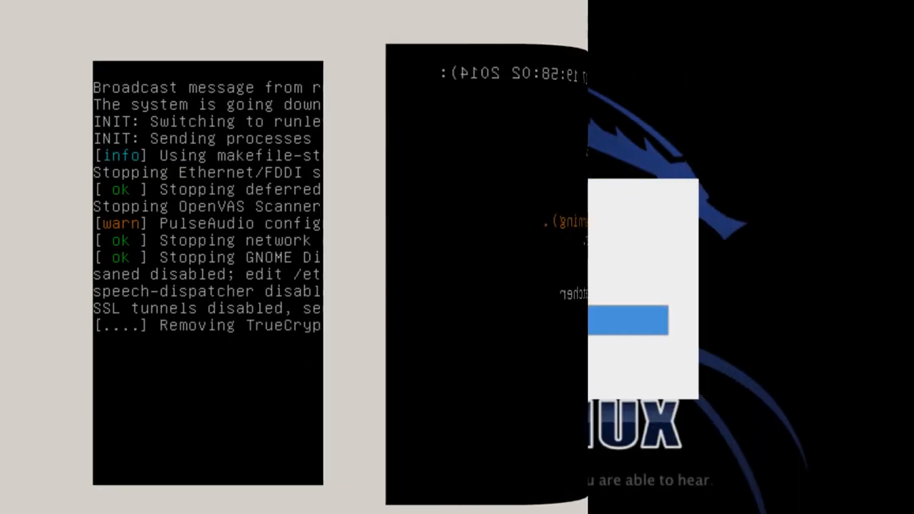
# Log back in as root through Other... with the account password after the reboot.
pyautogui.click(339, 319)
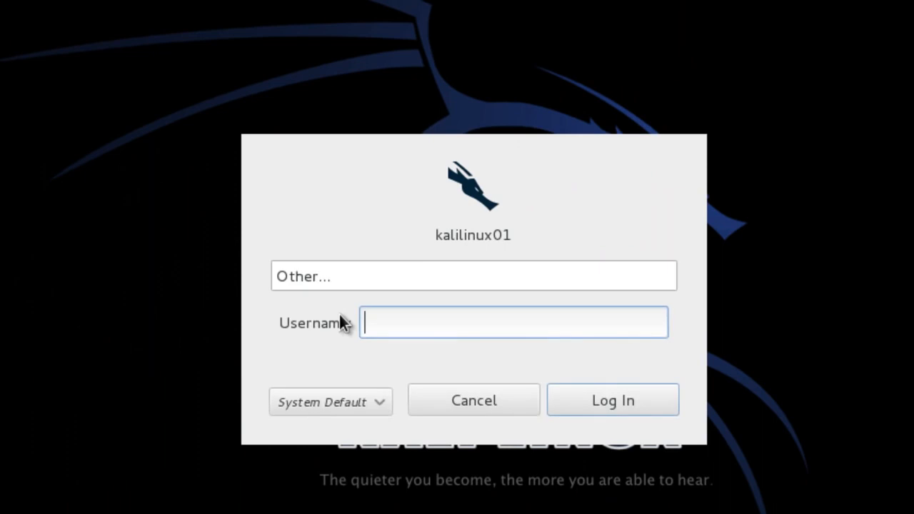
pyautogui.write('root')
pyautogui.click(601, 401)
pyautogui.write('********')
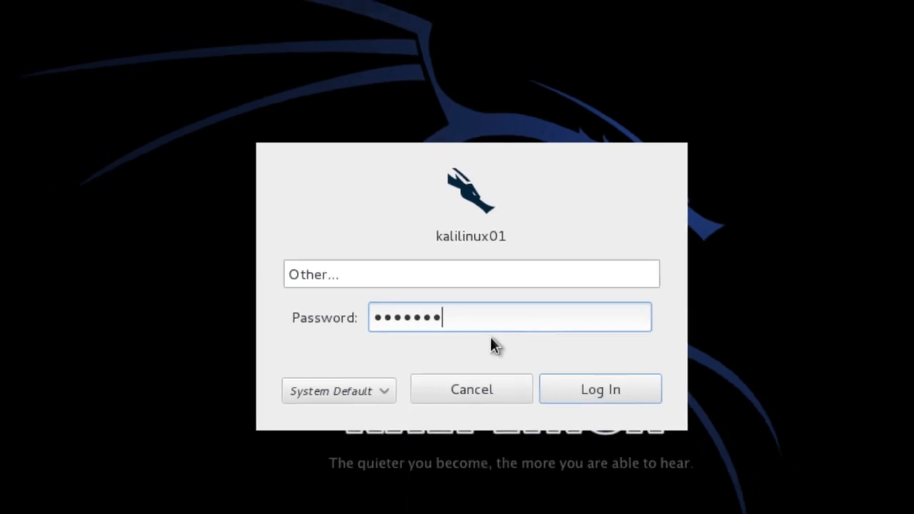
pyautogui.press('Return')
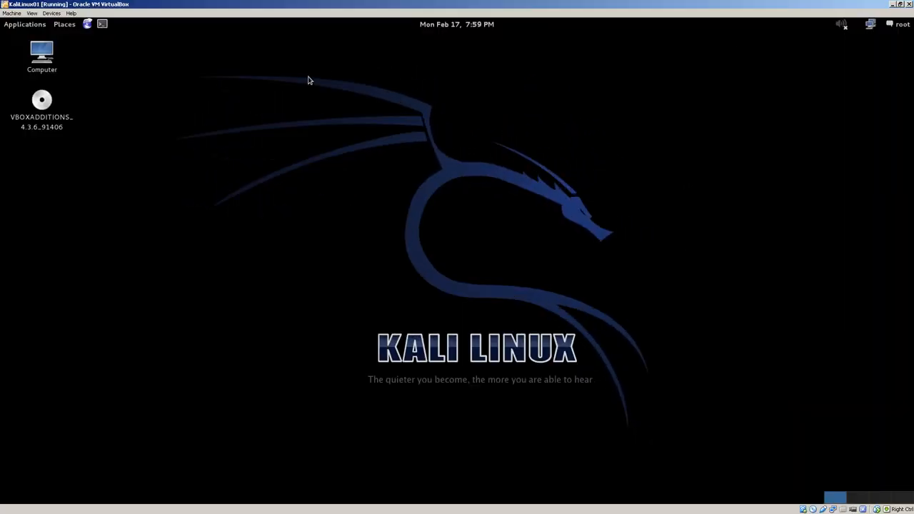